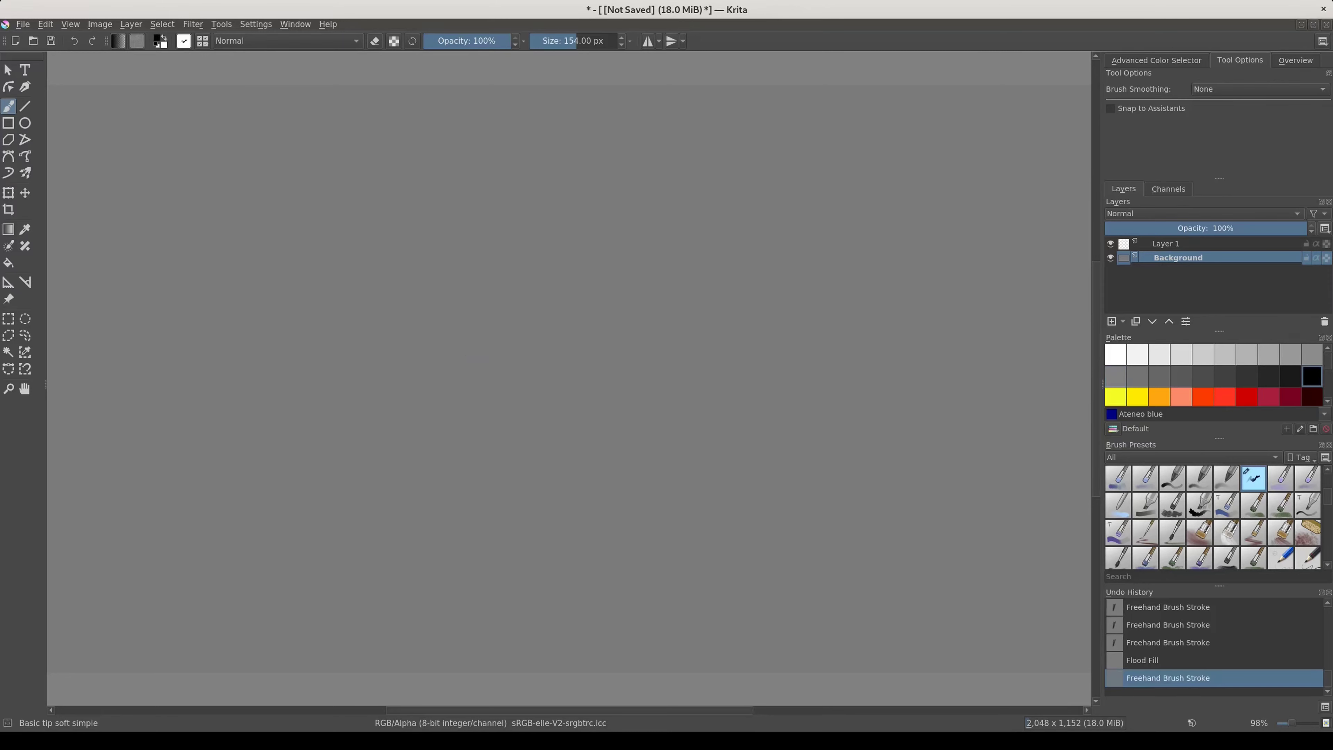
Step: Paint two soft dark diagonal strokes, then lay a wide white stroke across them
drag(496, 456, 559, 279)
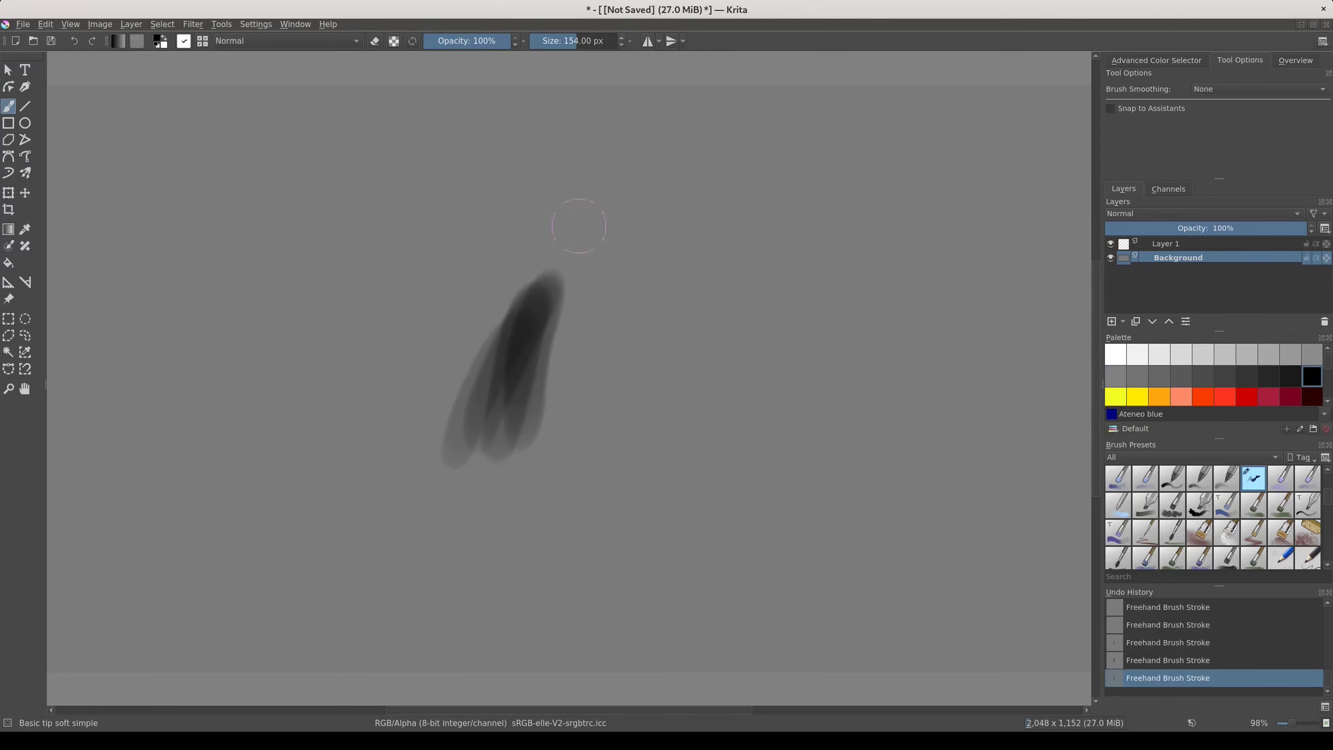
mouse_move(541, 436)
mouse_down()
mouse_move(578, 257)
mouse_move(632, 204)
mouse_up()
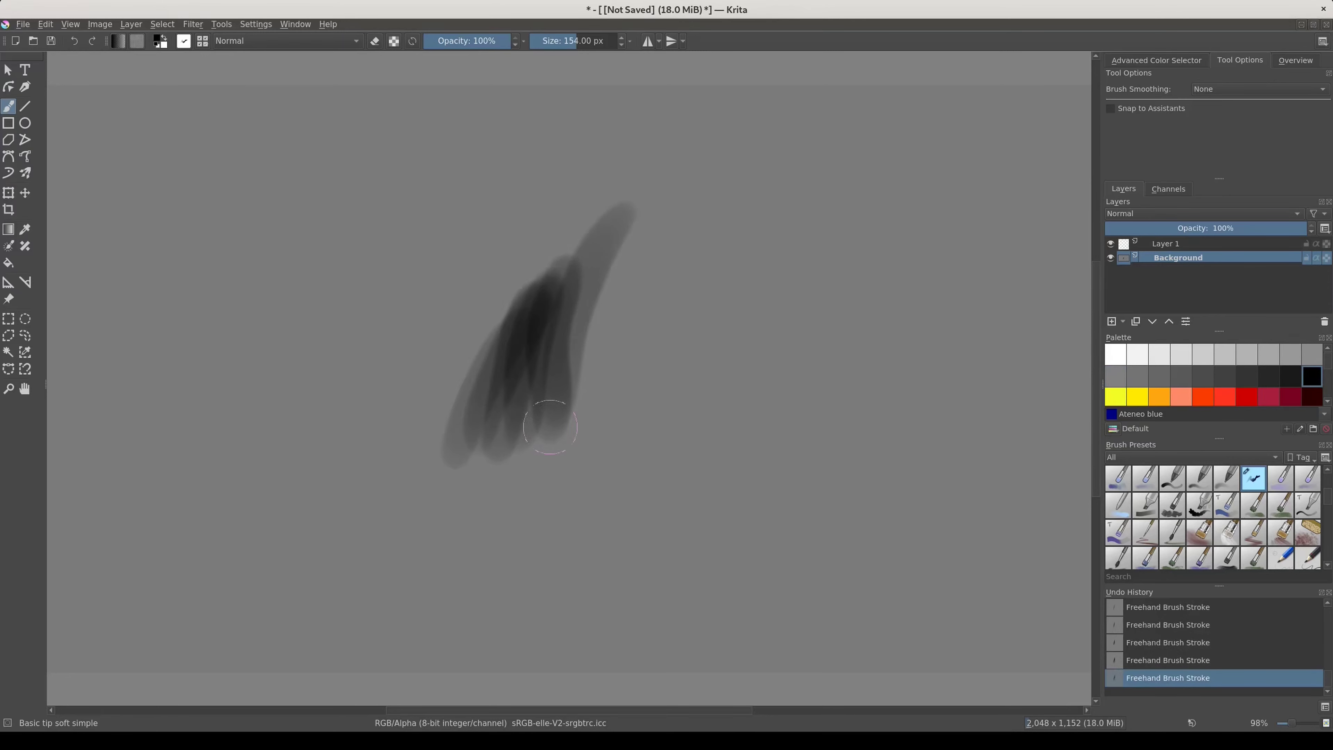
key(l)
key(l)
key(l)
key(l)
key(l)
key(l)
drag(530, 427, 580, 302)
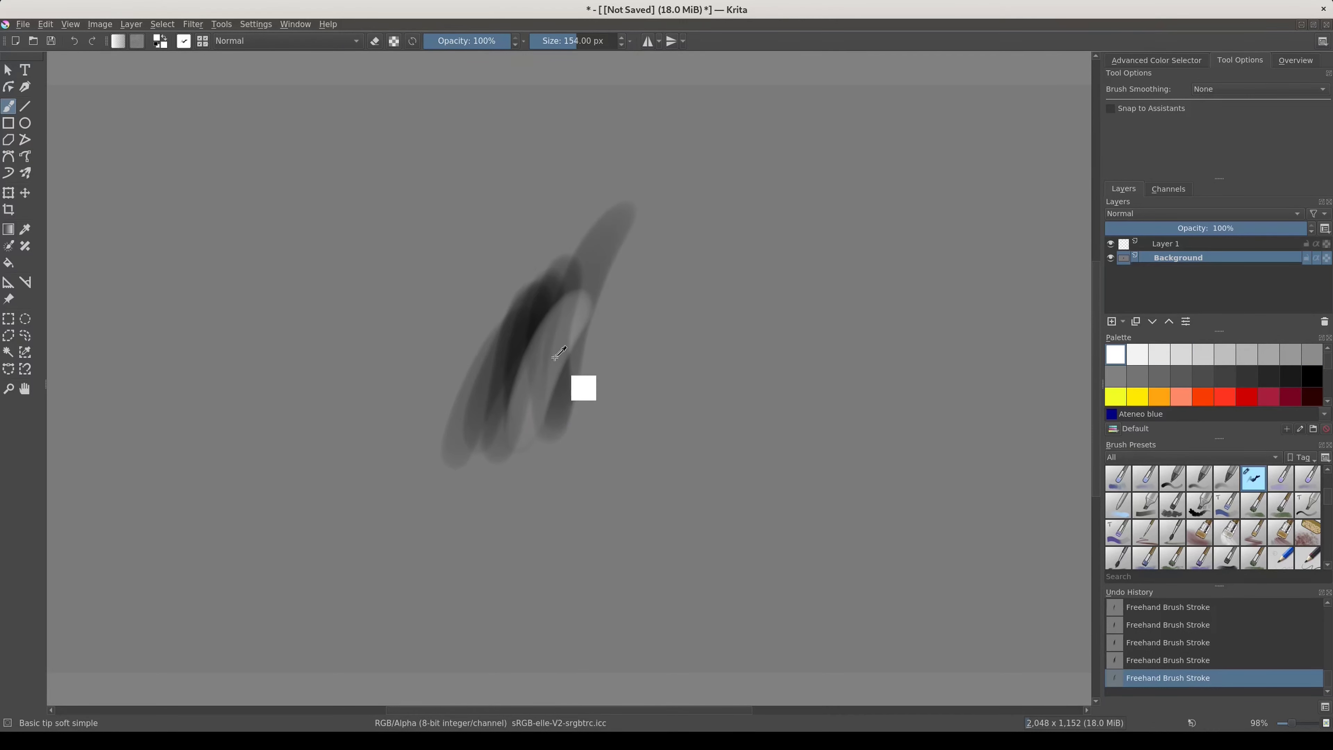
key(ctrl+z)
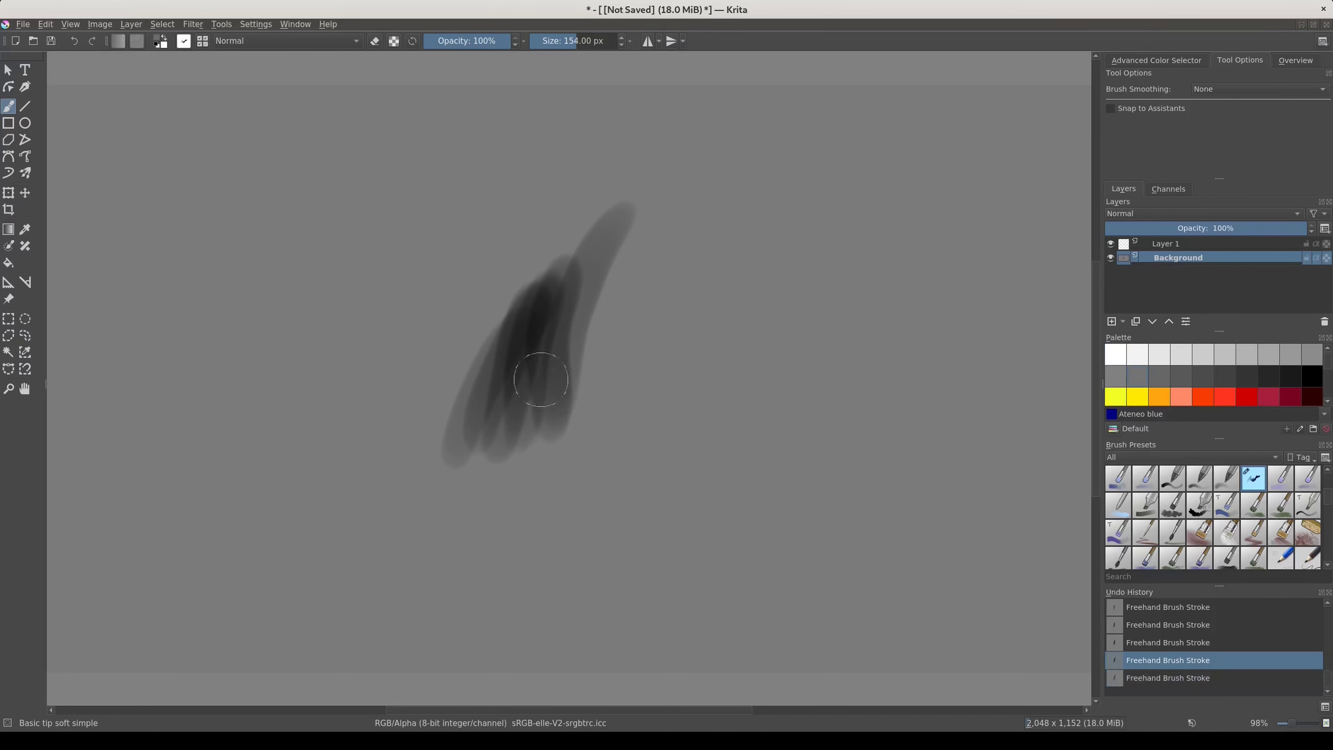
key(ctrl+shift+z)
drag(516, 366, 557, 358)
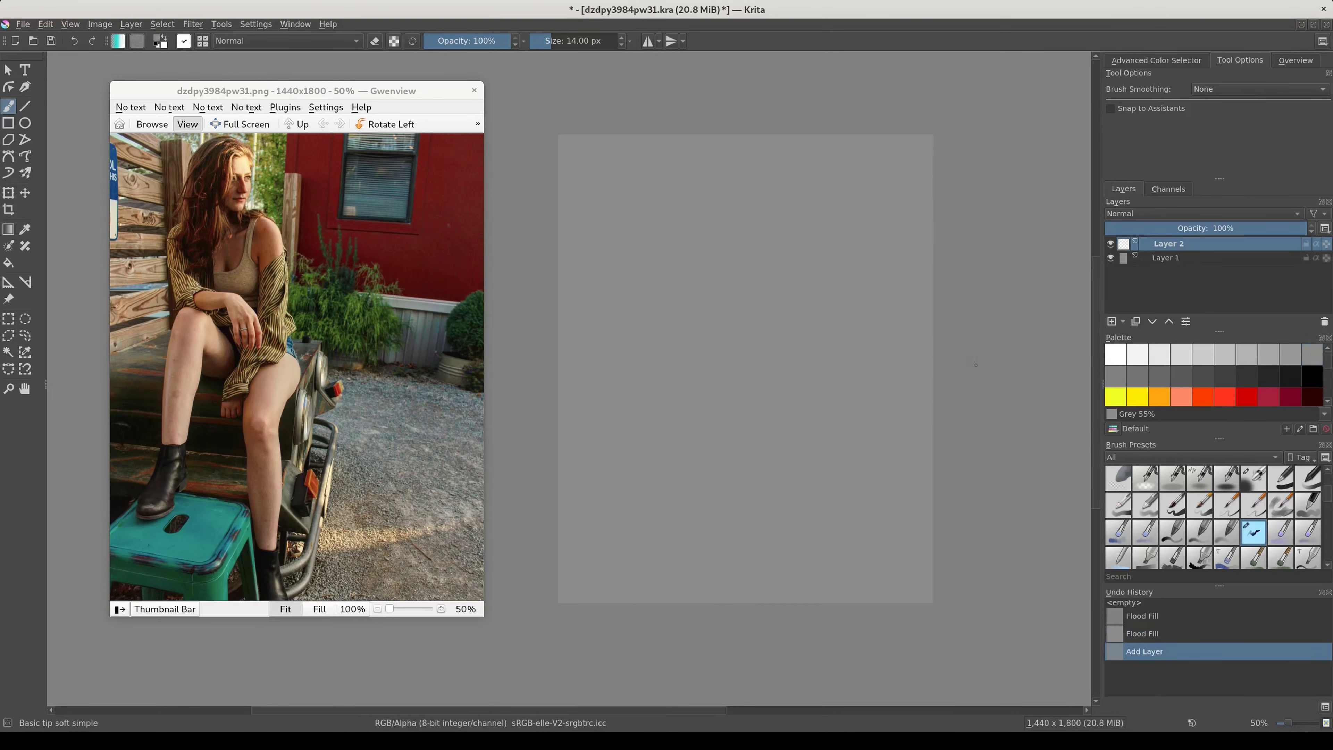
Step: Paint the left and right legs with a 176 px brush in a brown skin tone
click(1183, 117)
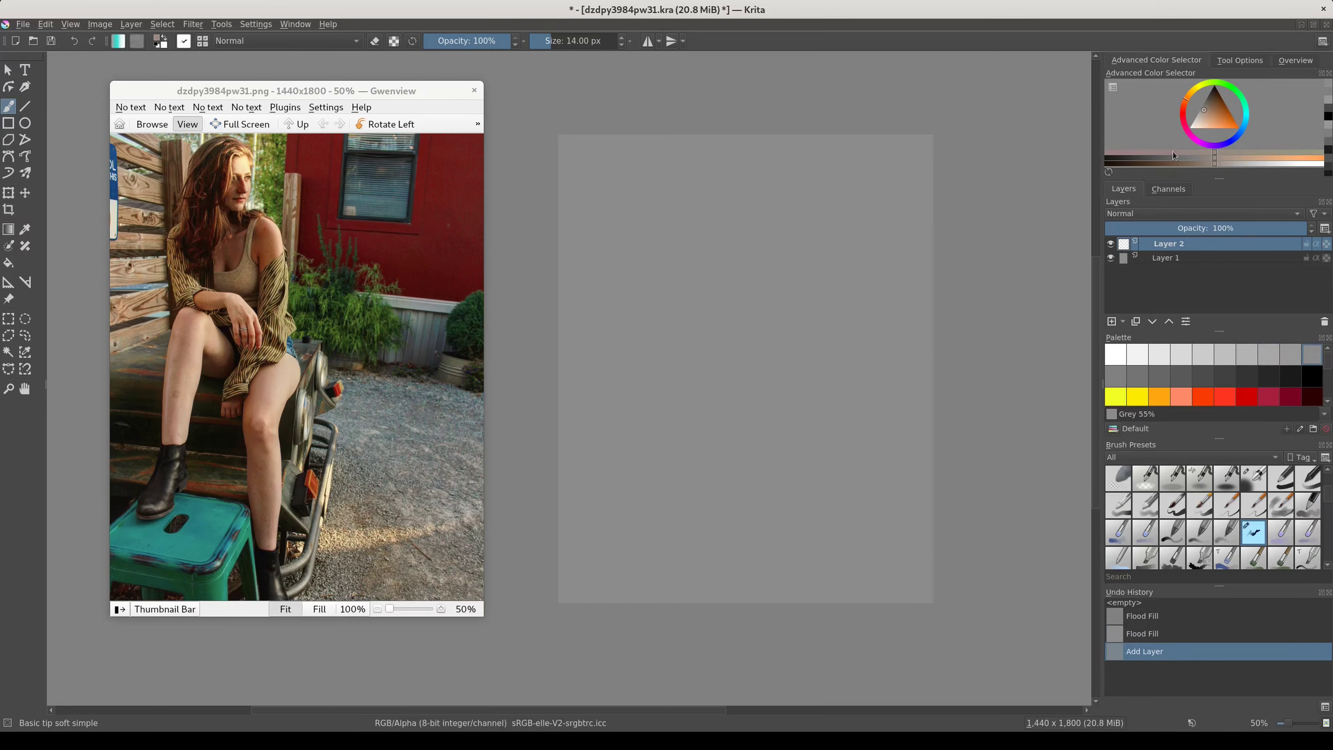
click(1207, 108)
drag(650, 418, 698, 415)
drag(636, 328, 627, 404)
mouse_move(621, 460)
mouse_down()
mouse_move(652, 323)
mouse_move(660, 389)
mouse_move(700, 420)
mouse_move(722, 393)
mouse_up()
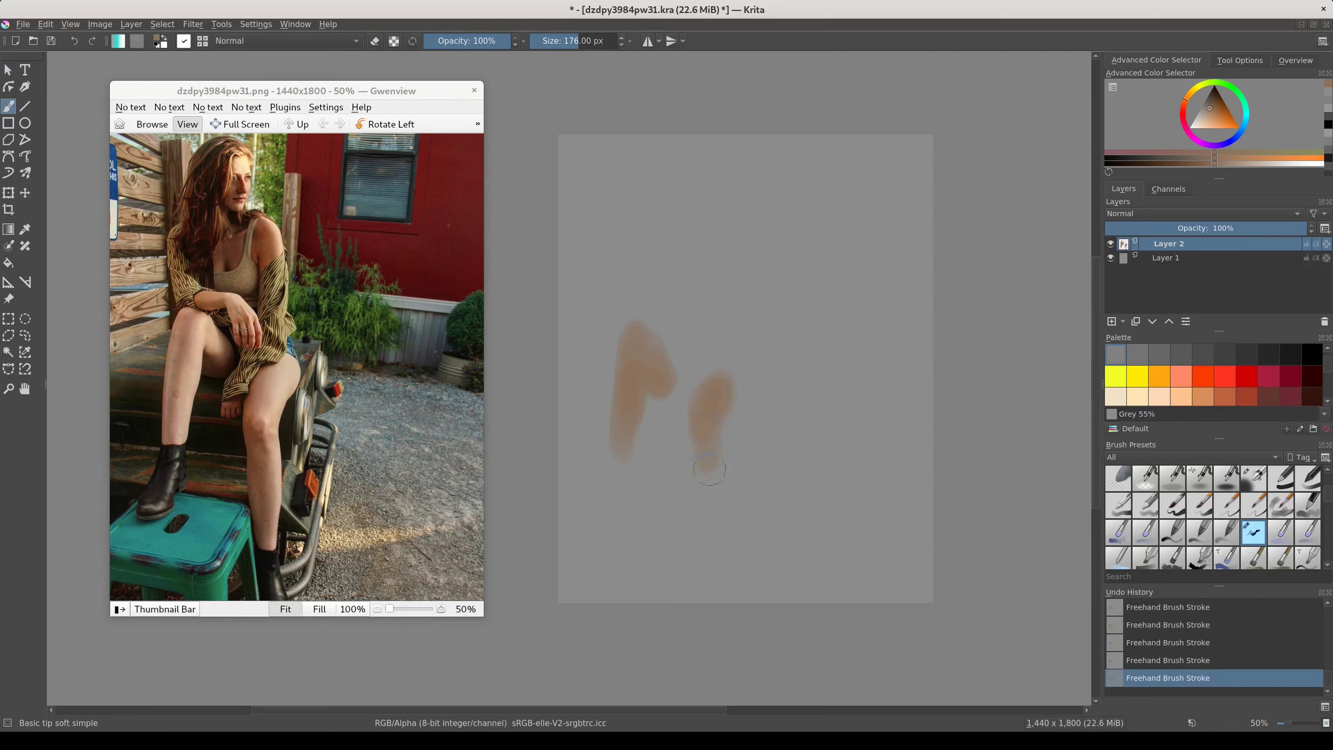
mouse_move(712, 452)
mouse_down()
mouse_move(719, 546)
mouse_move(705, 475)
mouse_up()
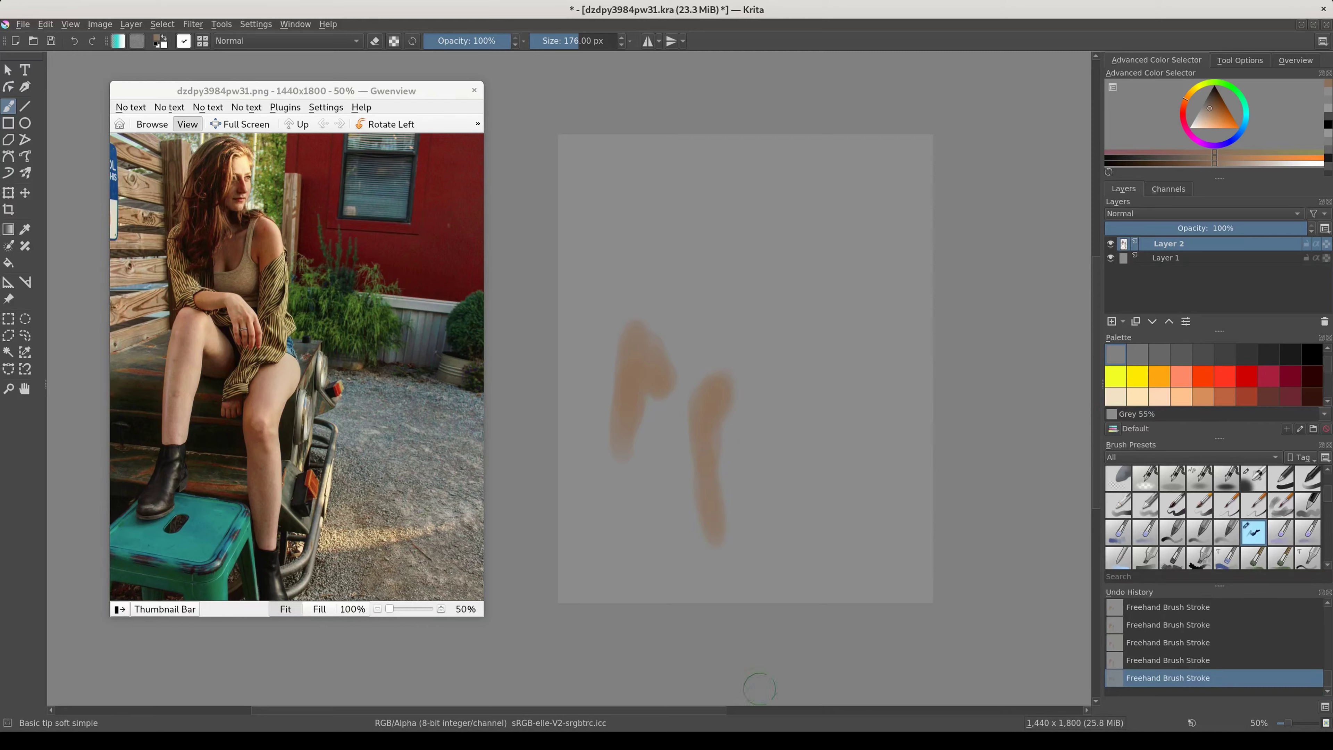
Step: Feather the opaque area of the leg strokes, copy-paste it as a new layer, and merge down
right_click(1165, 257)
click(1050, 486)
key(shift+F6)
key(Return)
key(ctrl+c)
key(ctrl+v)
key(ctrl+shift+a)
key(ctrl+e)
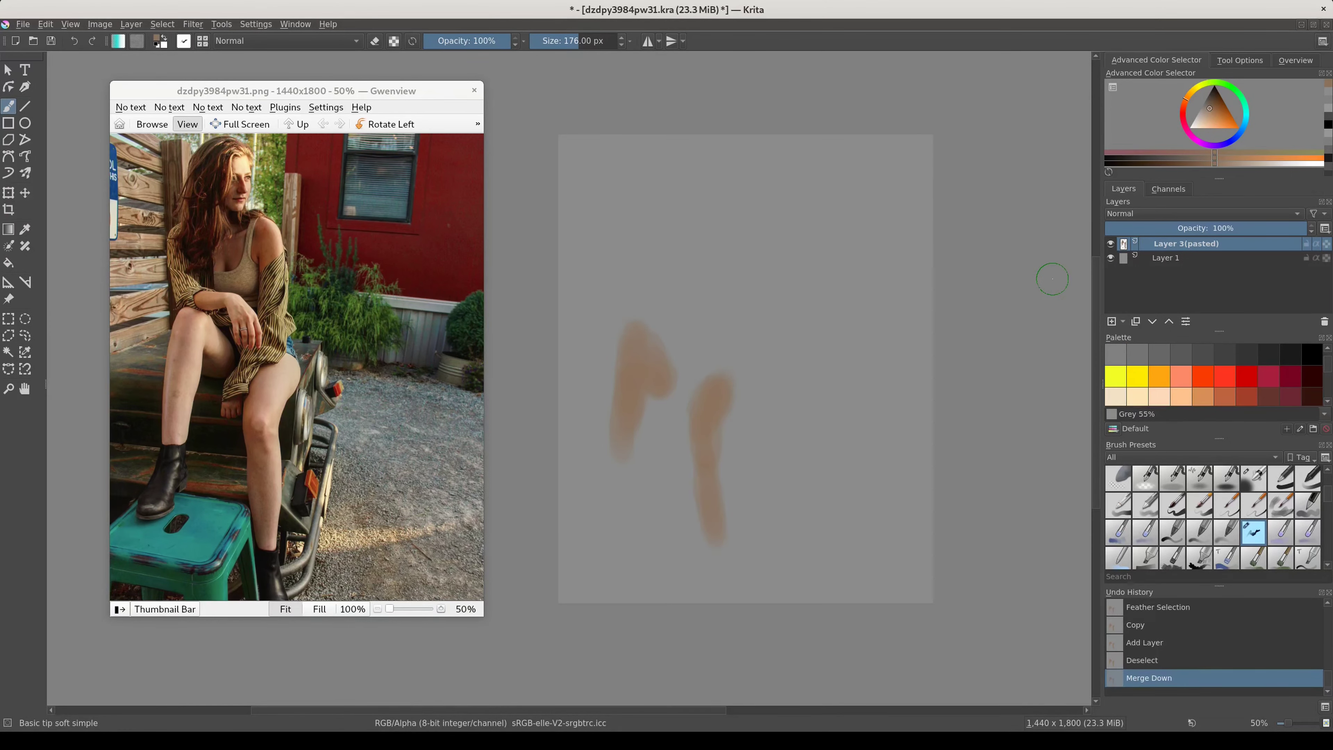
key(ctrl+t)
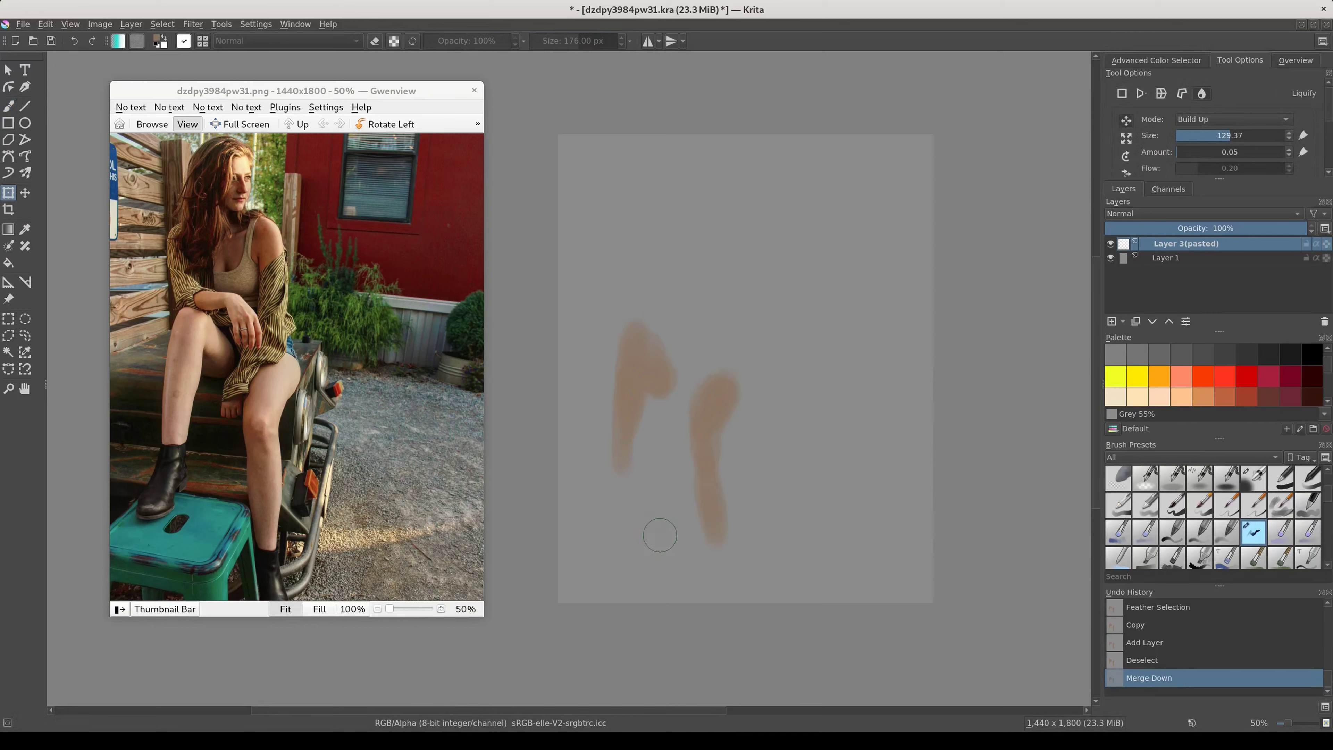
Step: Apply the liquify reshaping of the legs and paint faint skin-tone shoulder patches near the top
key(Return)
key(b)
mouse_move(739, 292)
mouse_down()
mouse_move(703, 238)
mouse_move(722, 274)
mouse_move(658, 265)
mouse_move(667, 284)
mouse_up()
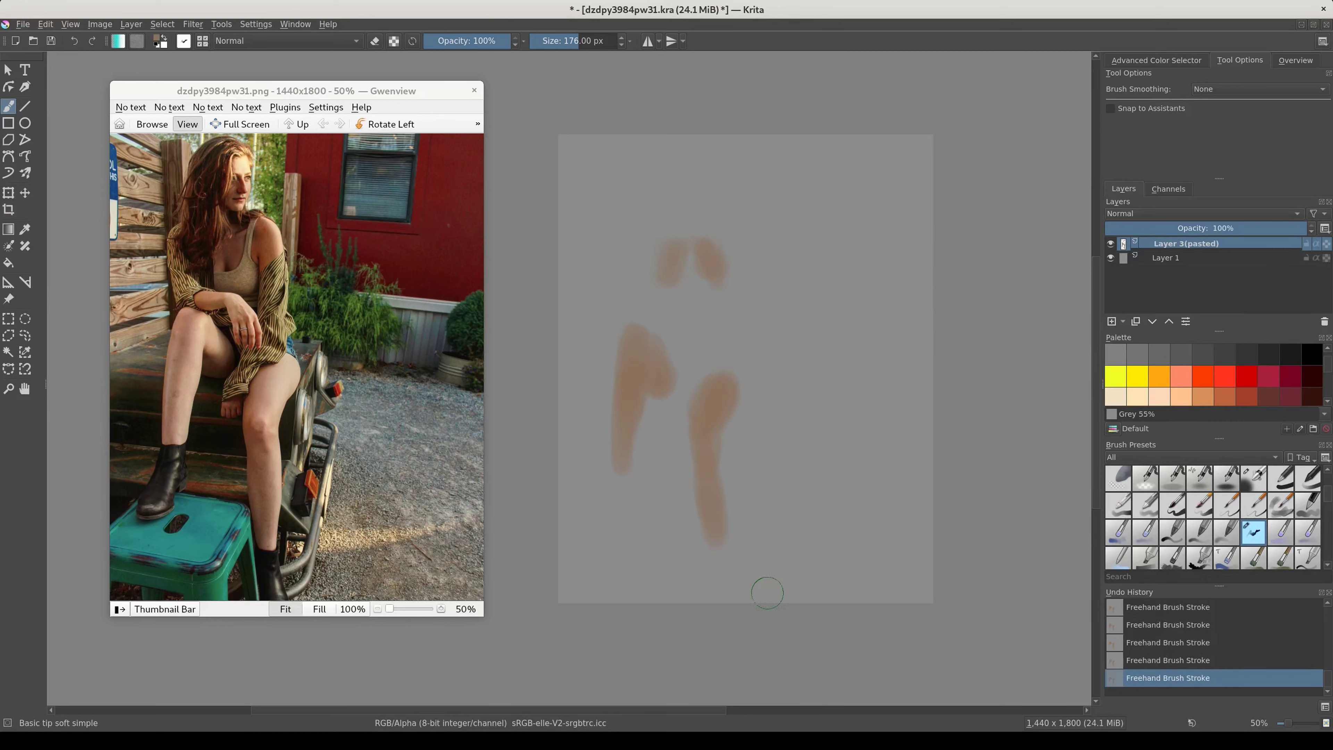
Step: Select the opaque pixels of the bottom layer and feather the selection
double_click(1166, 257)
key(Escape)
right_click(1166, 257)
click(1134, 307)
click(162, 24)
click(189, 226)
key(Return)
Step: Adjust the selection freehand, copy-paste the strokes as a new layer, merge down and deselect
click(25, 335)
drag(767, 403, 764, 415)
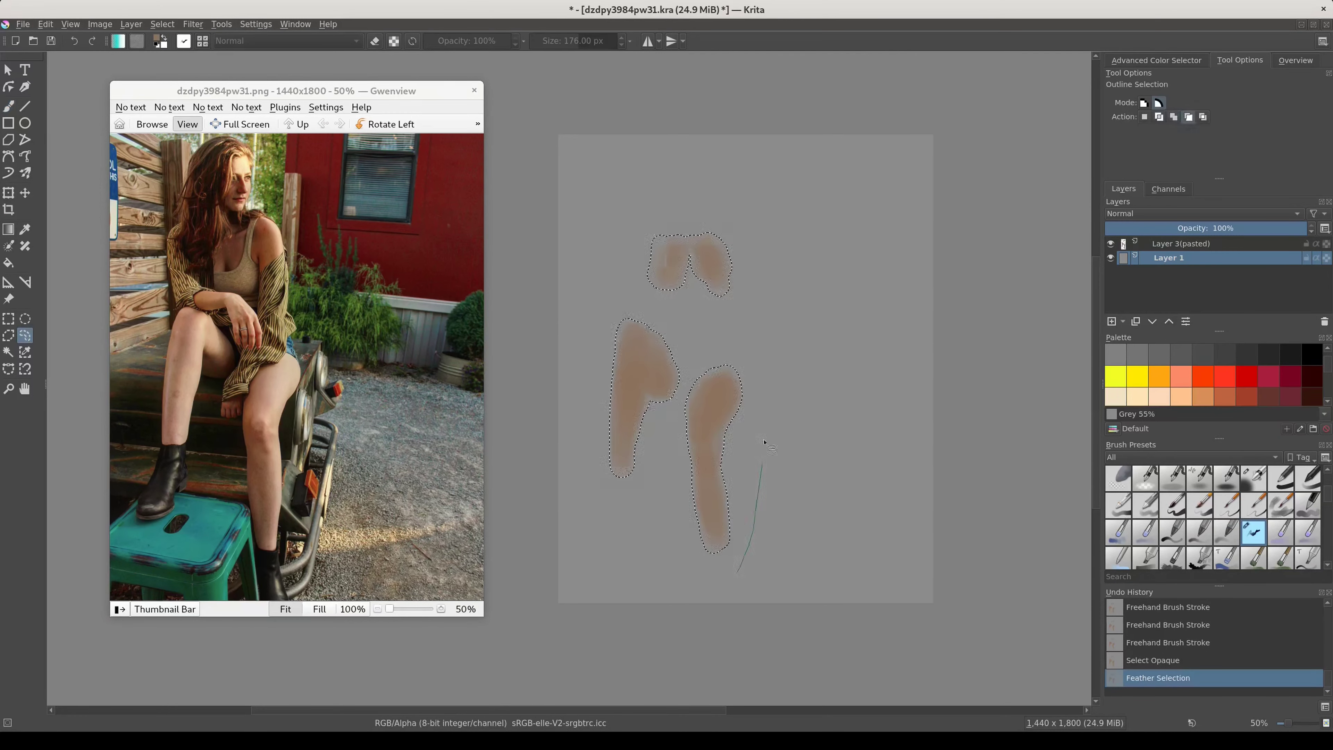
key(ctrl+c)
key(ctrl+v)
key(ctrl+e)
key(ctrl+shift+a)
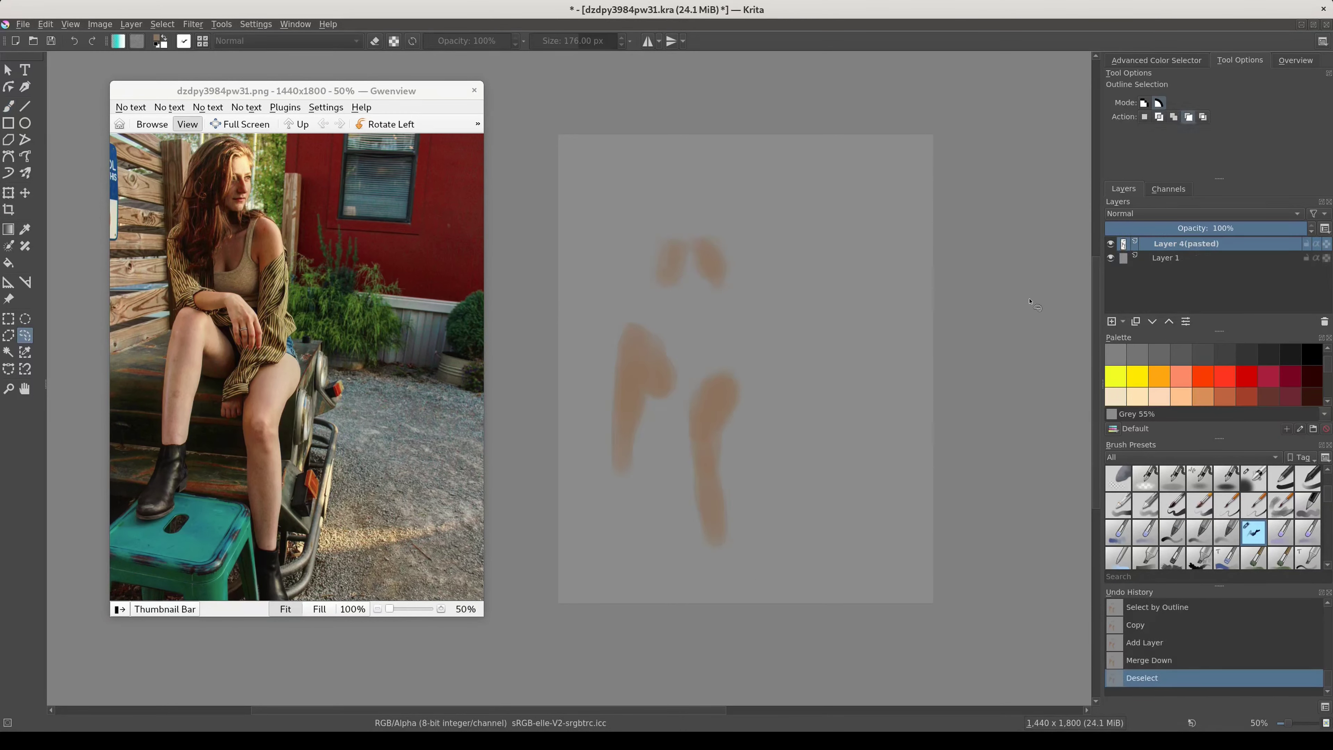
Step: Test the strokes against a white-filled duplicate layer, then delete that test layer
click(1111, 257)
click(1165, 257)
key(ctrl+j)
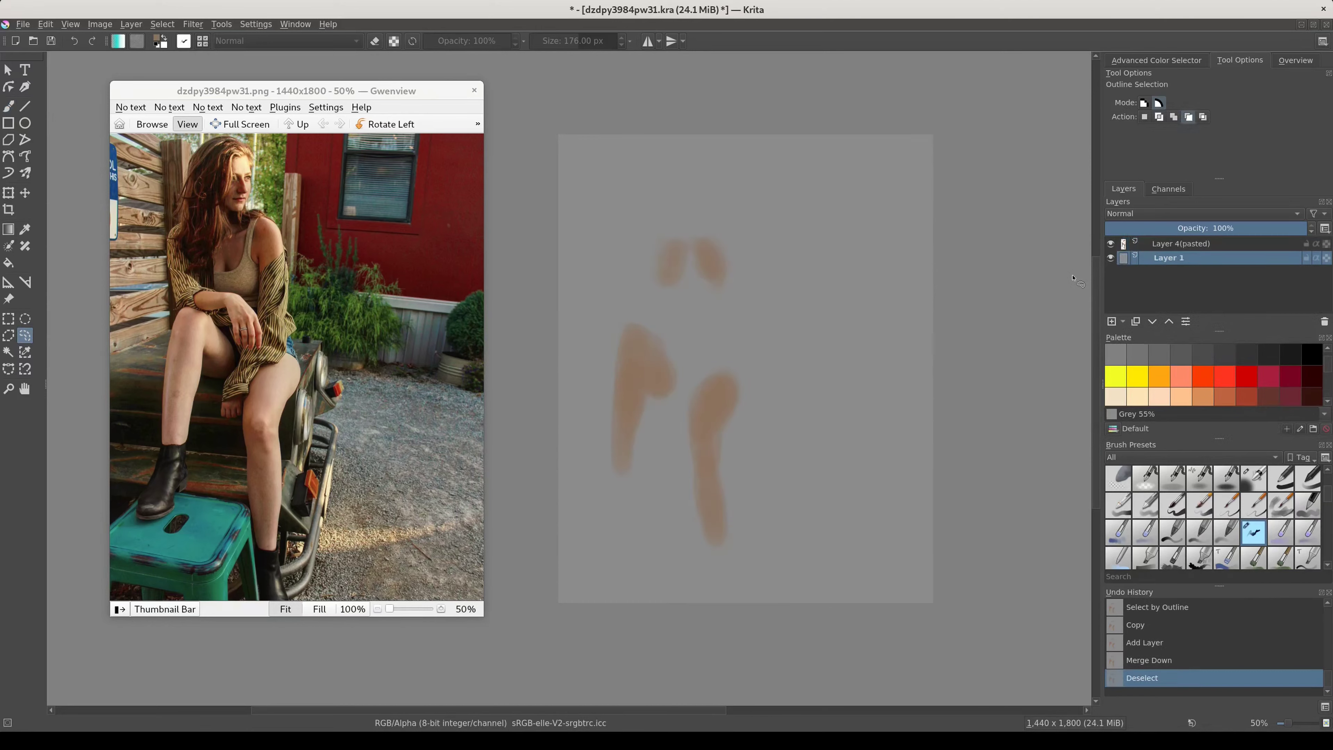
key(f)
click(918, 352)
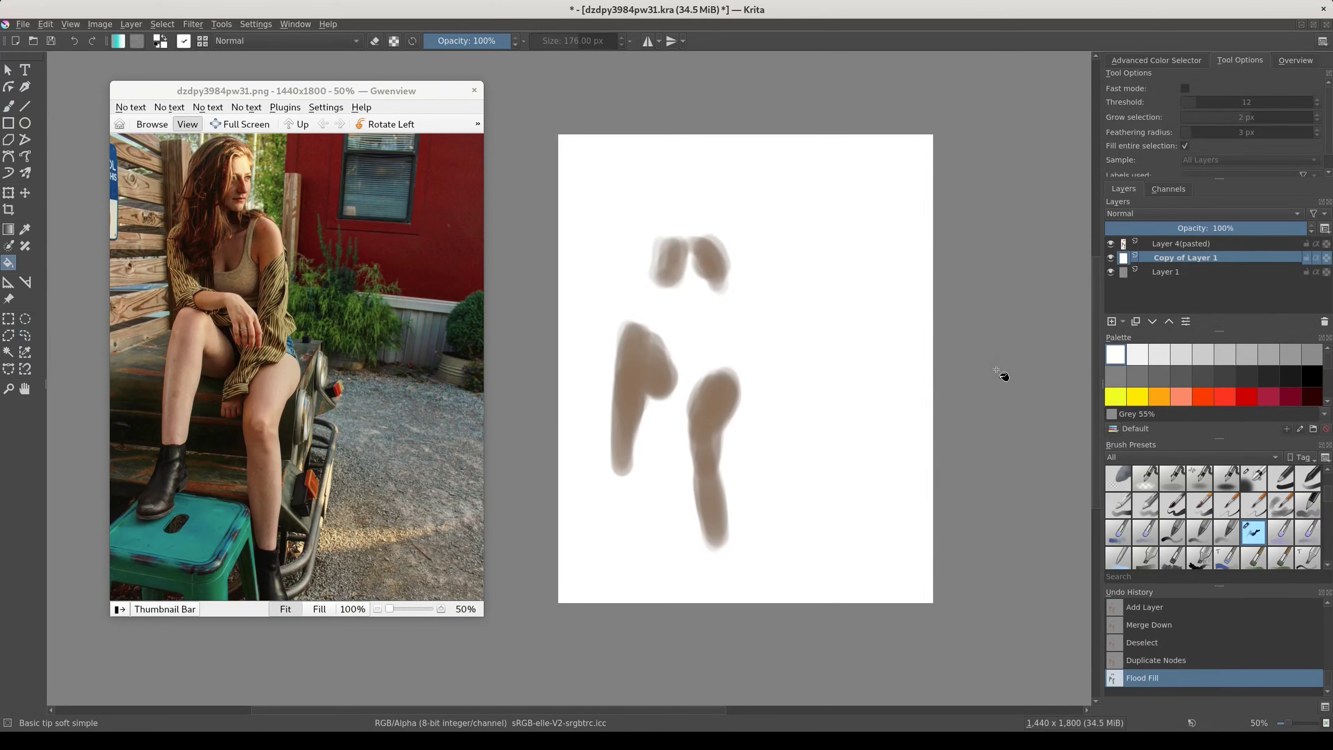
key(shift+Delete)
Step: Paint a skin-tone stroke between the legs on the pasted strokes layer
key(b)
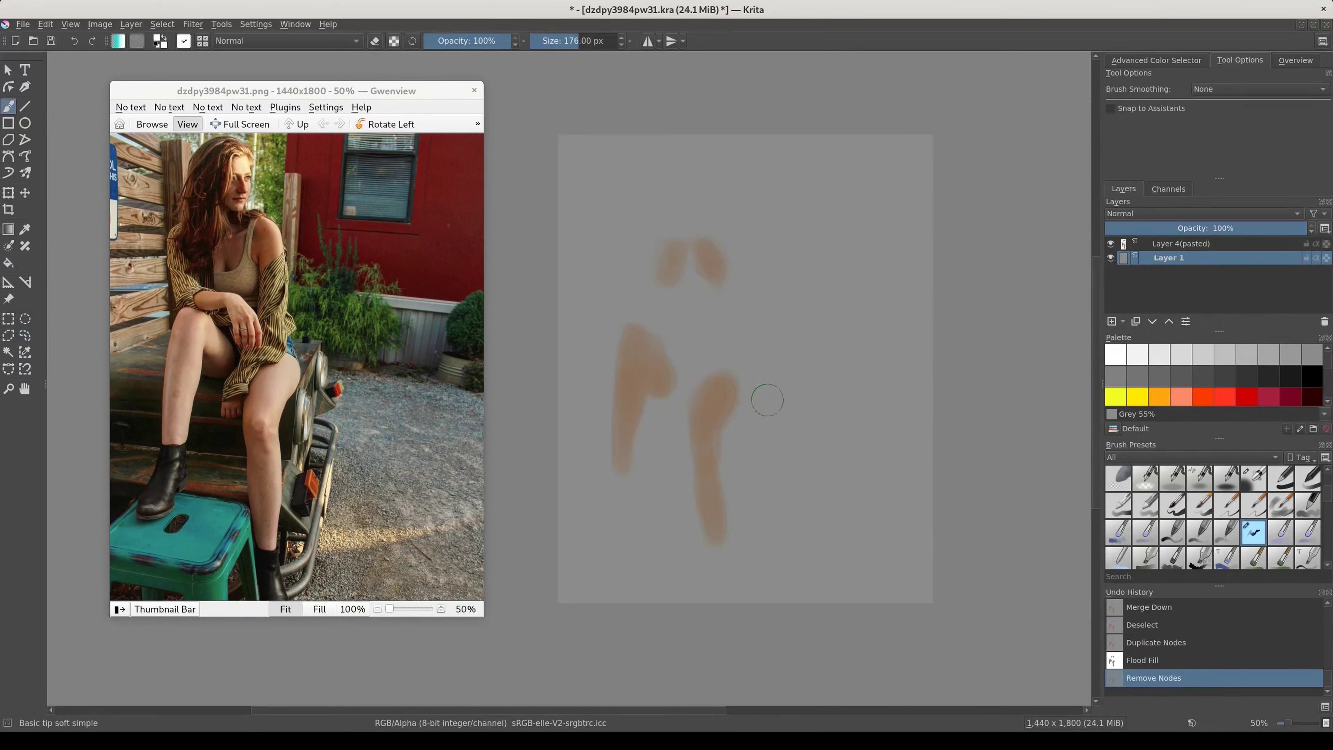
key(Page_Up)
mouse_move(685, 333)
mouse_down()
mouse_move(651, 309)
mouse_move(688, 330)
mouse_up()
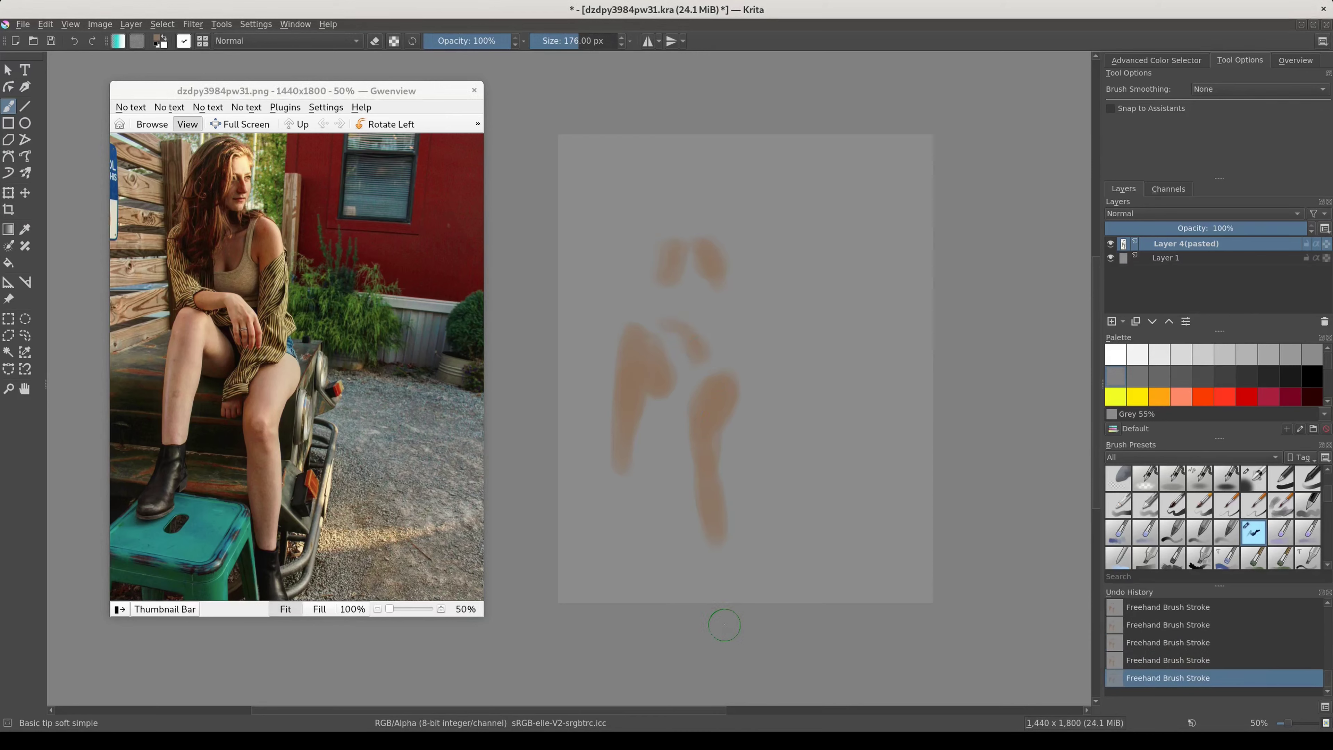
Step: Paint a faint green cardigan stroke on the torso and darken it with a feathered Curves adjustment
click(1157, 60)
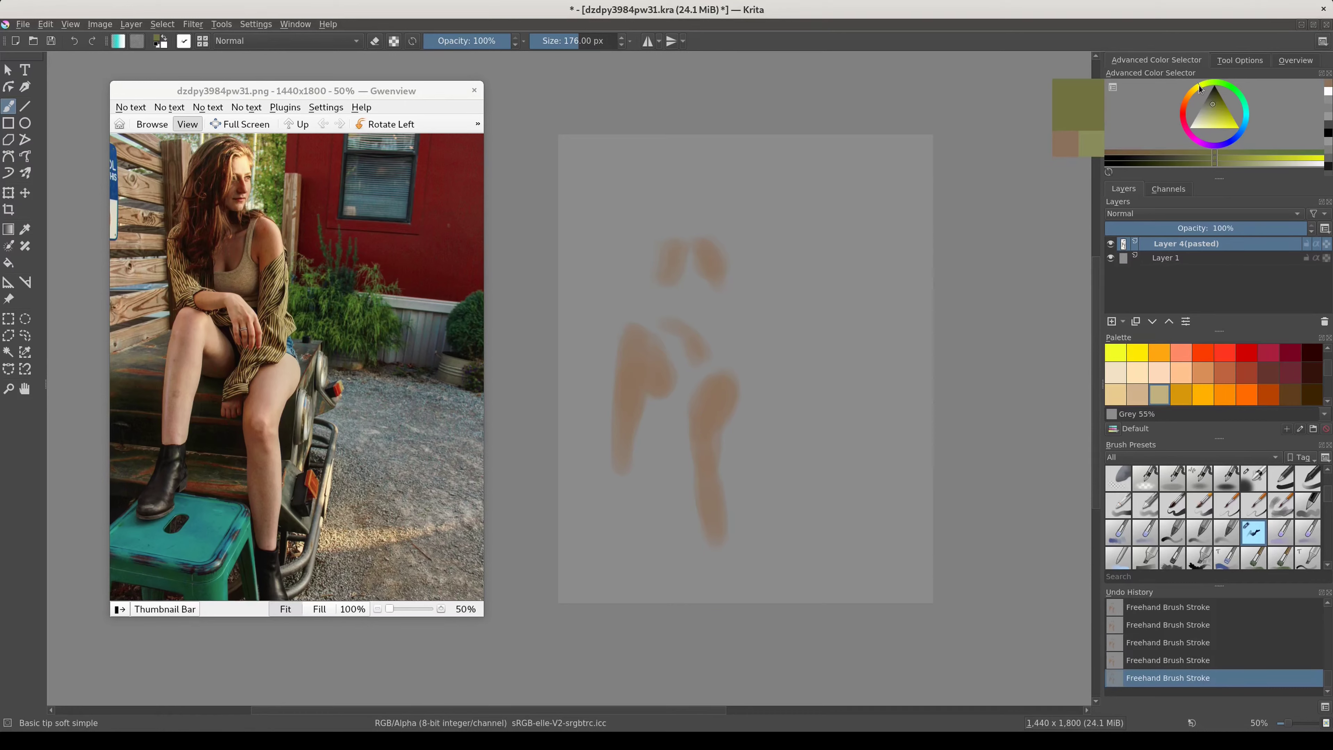
scroll(1208, 376, up, 1)
drag(729, 320, 723, 291)
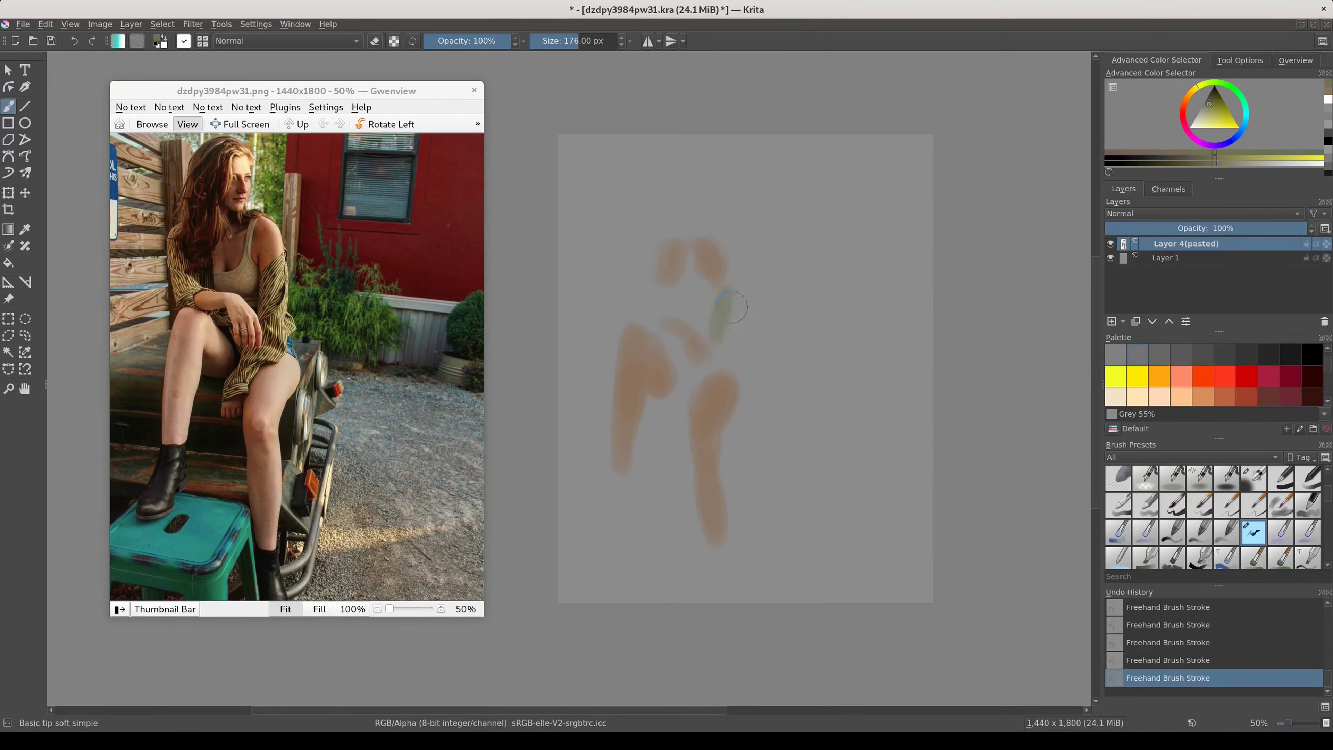
drag(735, 341, 732, 344)
key(shift+F6)
key(Return)
click(192, 25)
click(473, 184)
drag(1298, 198, 1301, 218)
click(1288, 396)
Step: Paint more sampled grey-green cardigan strokes over the torso and left shoulder
key(b)
ctrl+click(724, 323)
key(ctrl+shift+a)
drag(719, 295, 724, 326)
drag(667, 252, 651, 317)
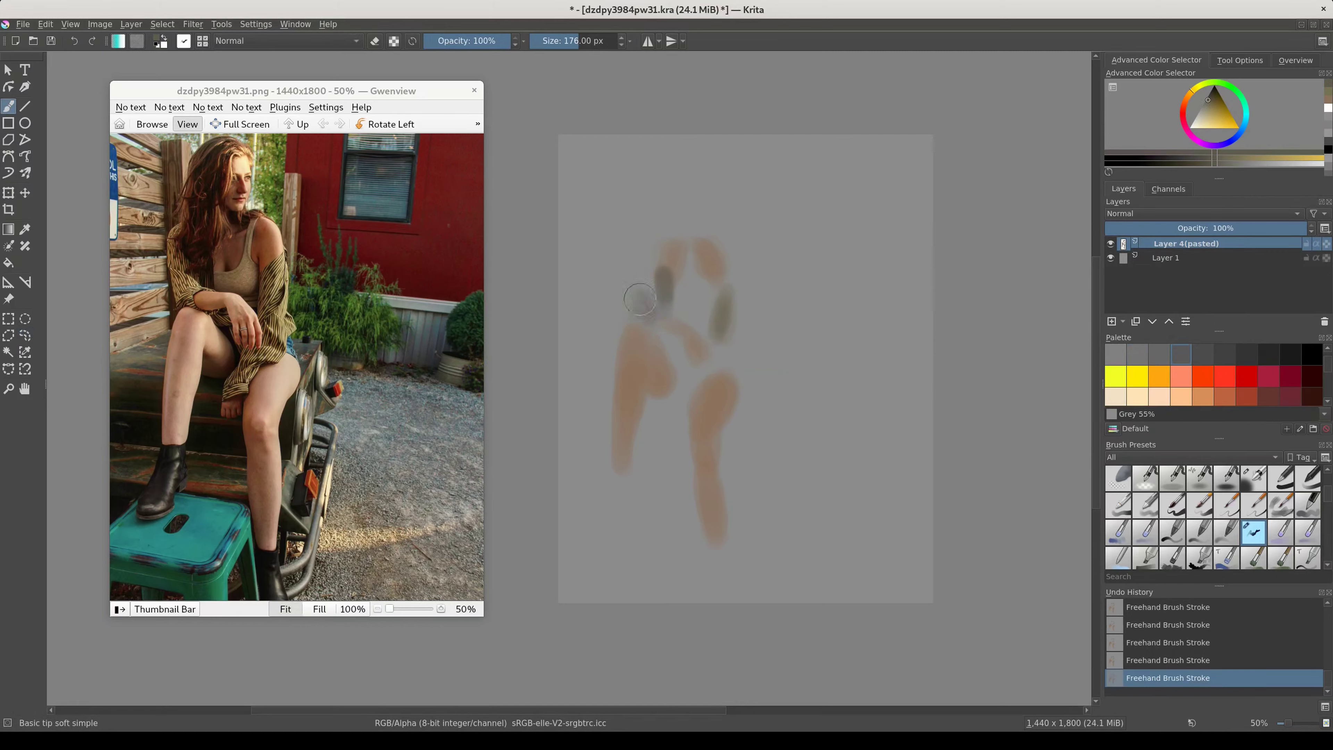
drag(638, 247, 646, 315)
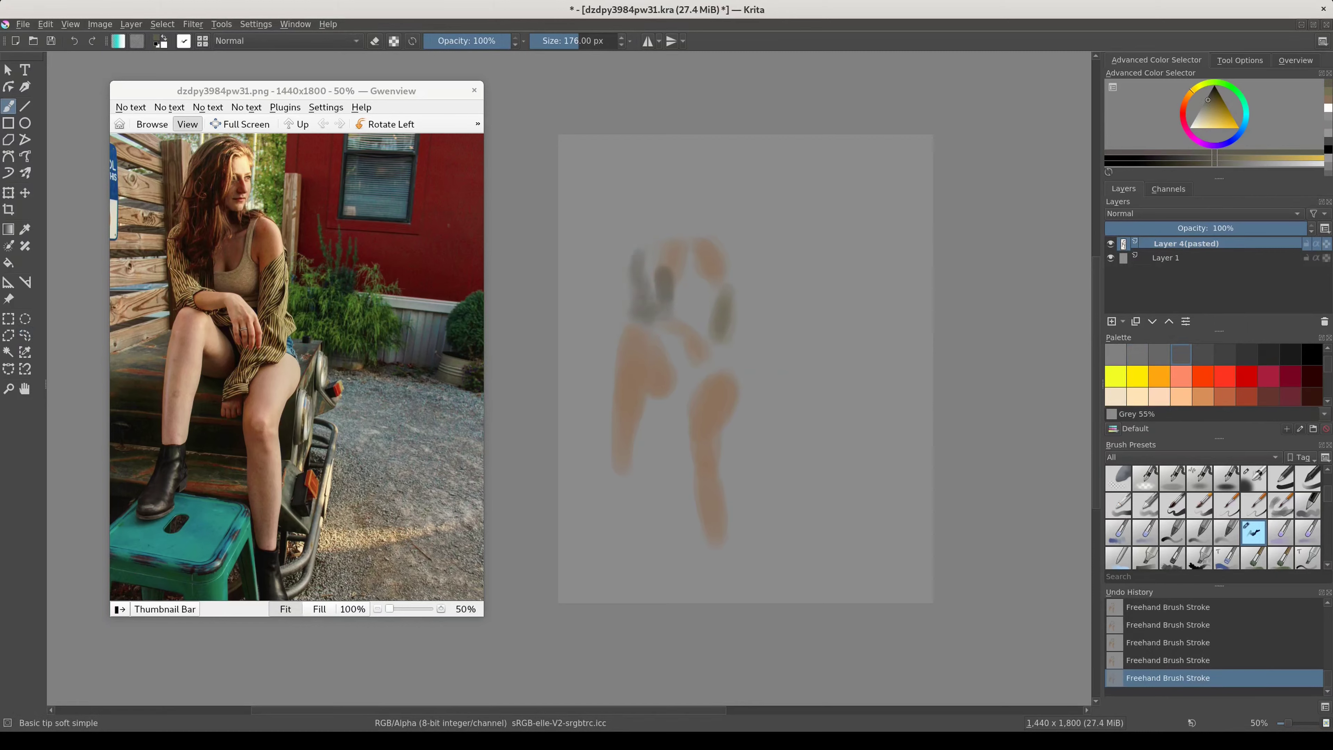
Step: Add dark grey shading strokes near the right hand and lower on the figure
click(1263, 160)
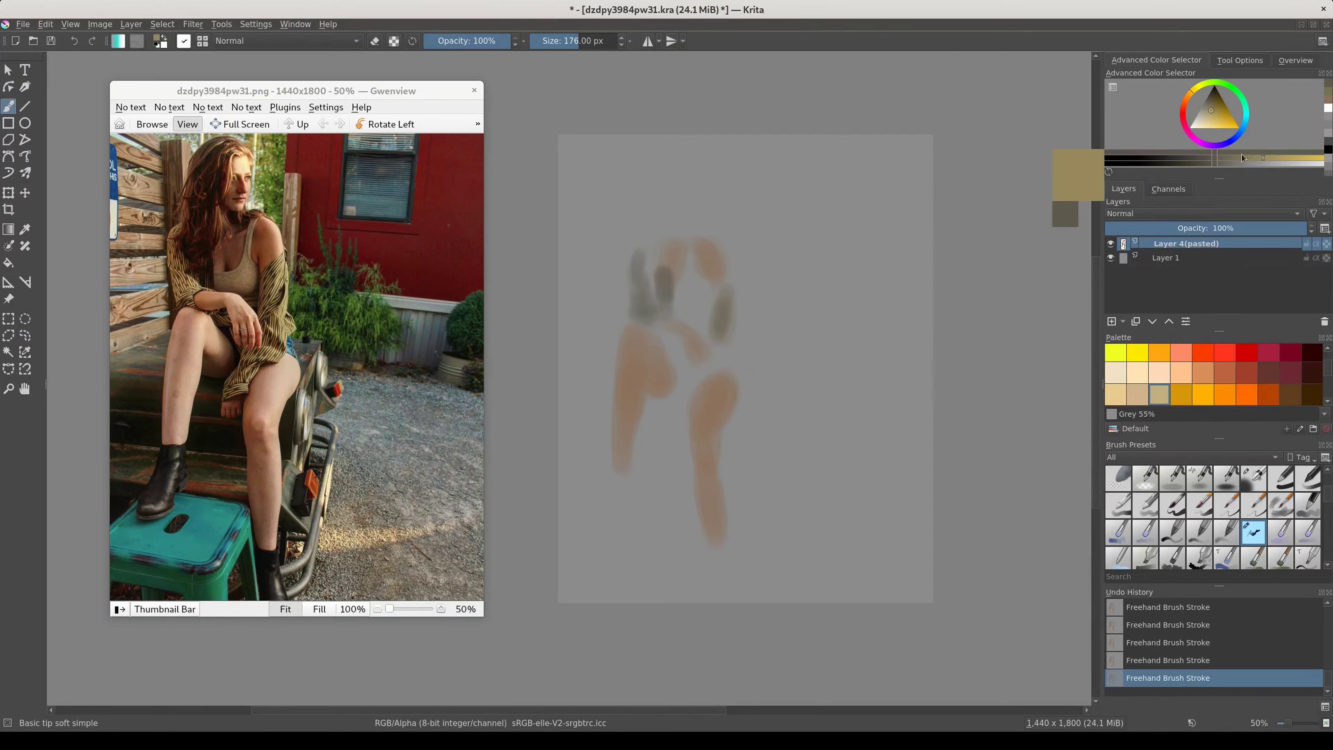
click(1218, 160)
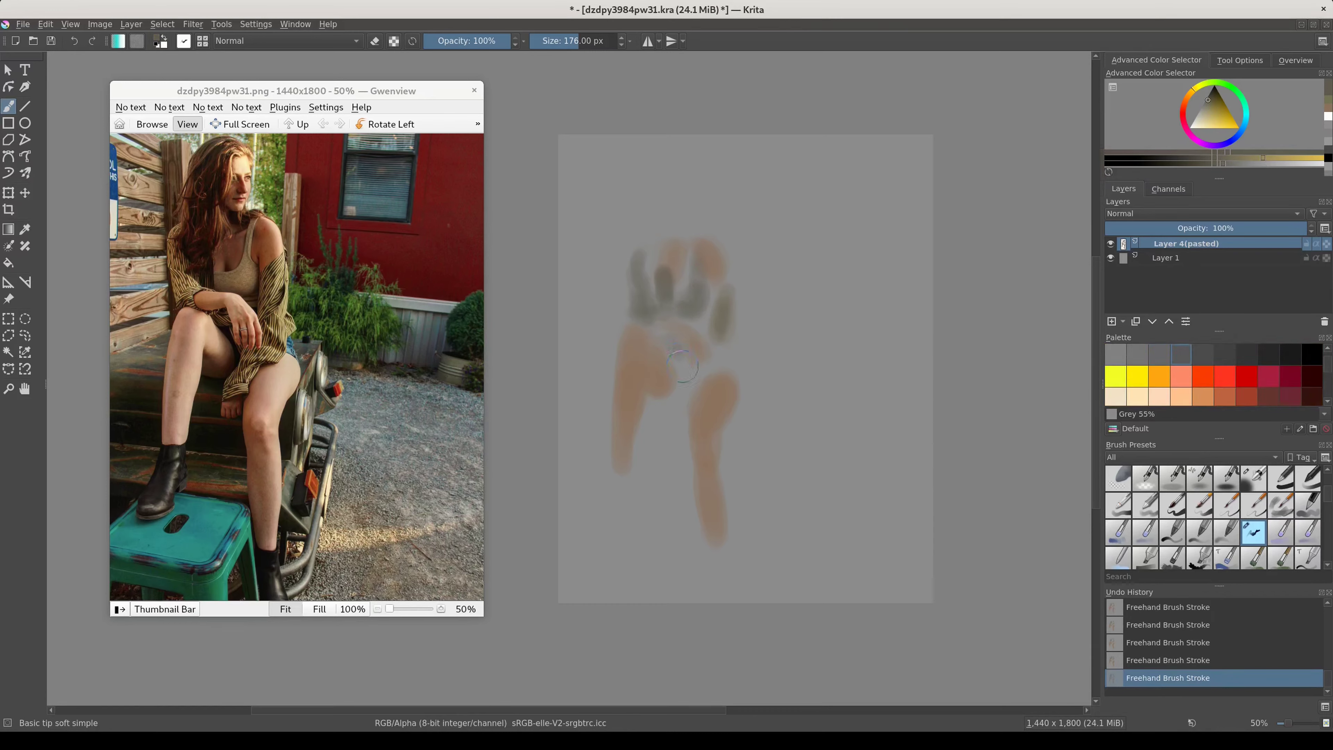
drag(700, 369, 740, 337)
drag(683, 386, 672, 415)
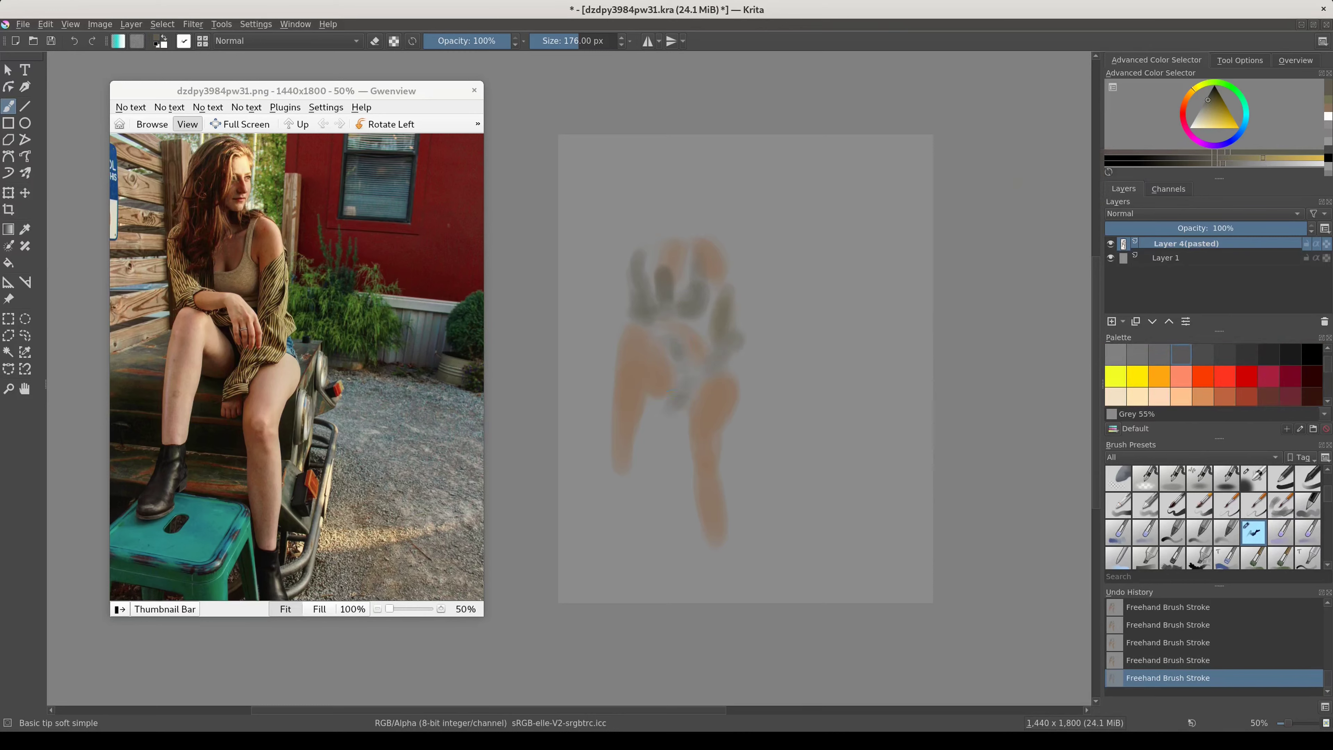
scroll(1207, 376, down, 2)
click(1269, 354)
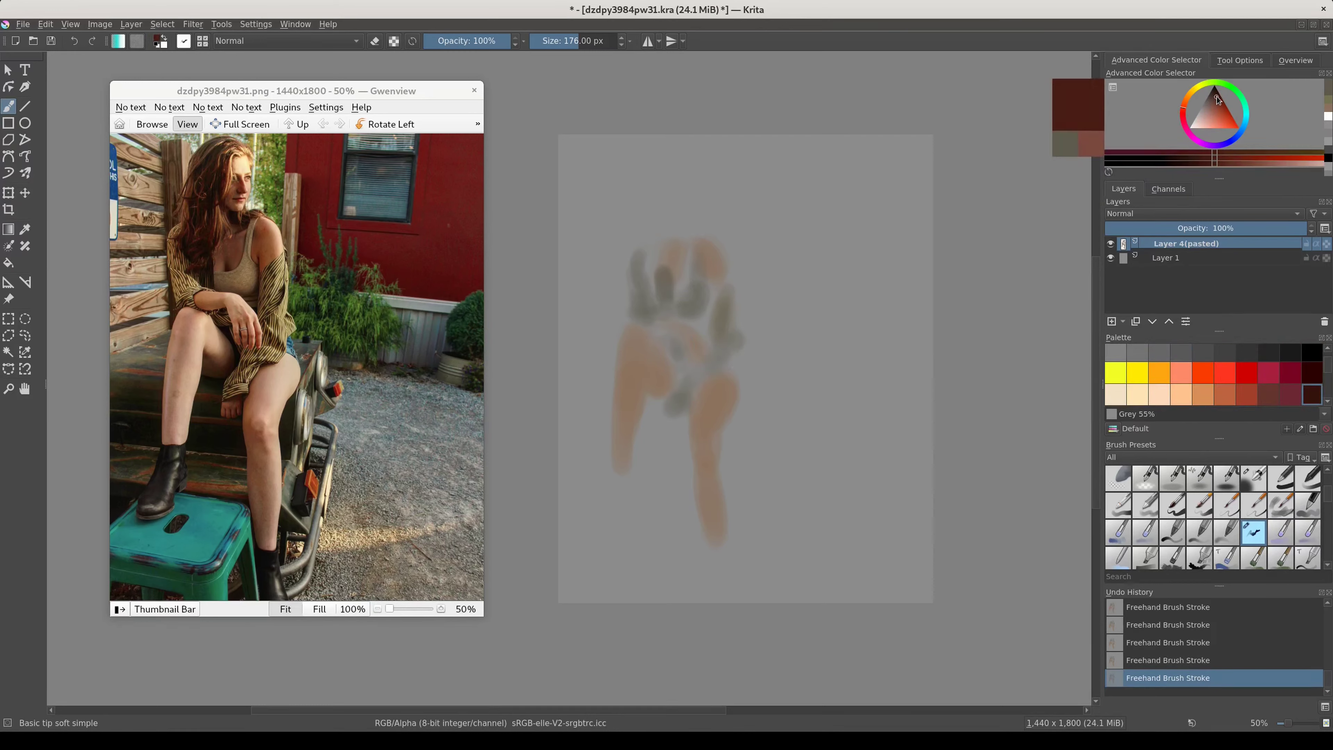
Step: Paint a reddish hair blob and thin strand, then liquify the orange paint upward
drag(657, 284, 652, 248)
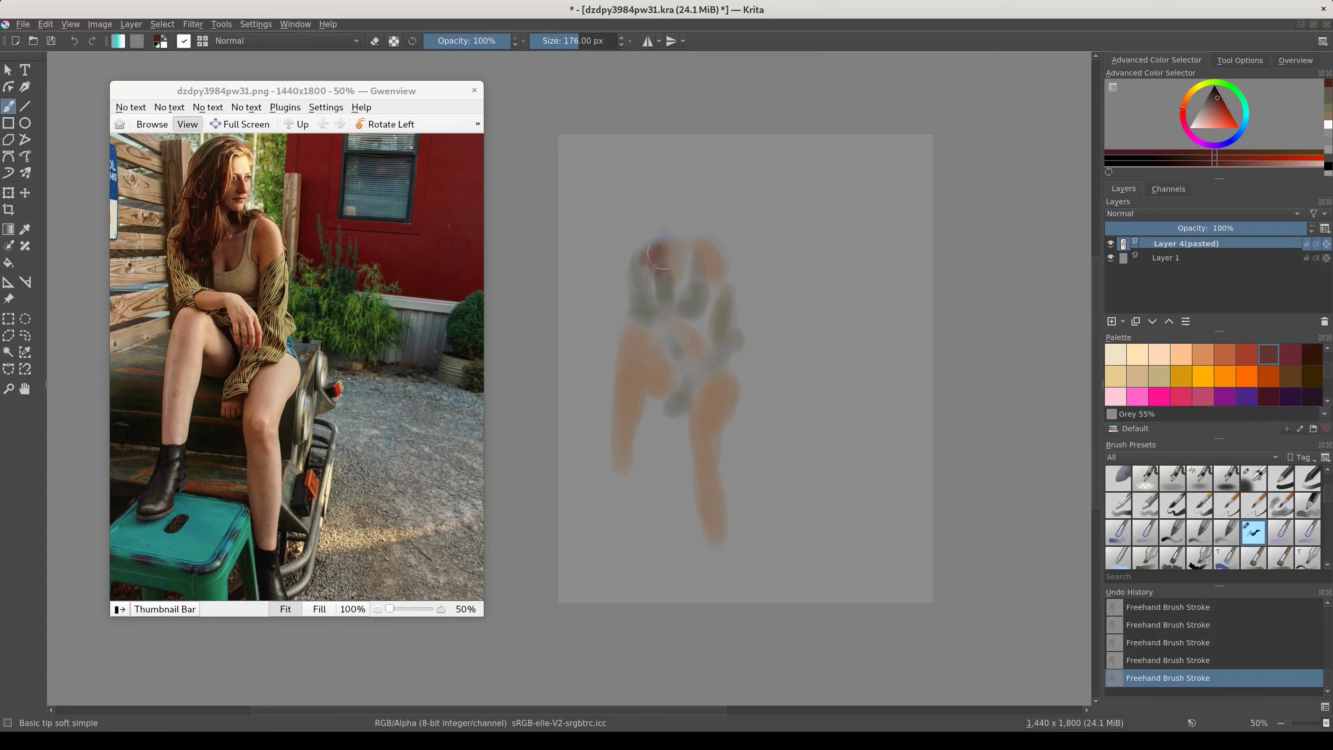
mouse_move(678, 150)
mouse_down()
mouse_move(652, 202)
mouse_move(682, 244)
mouse_up()
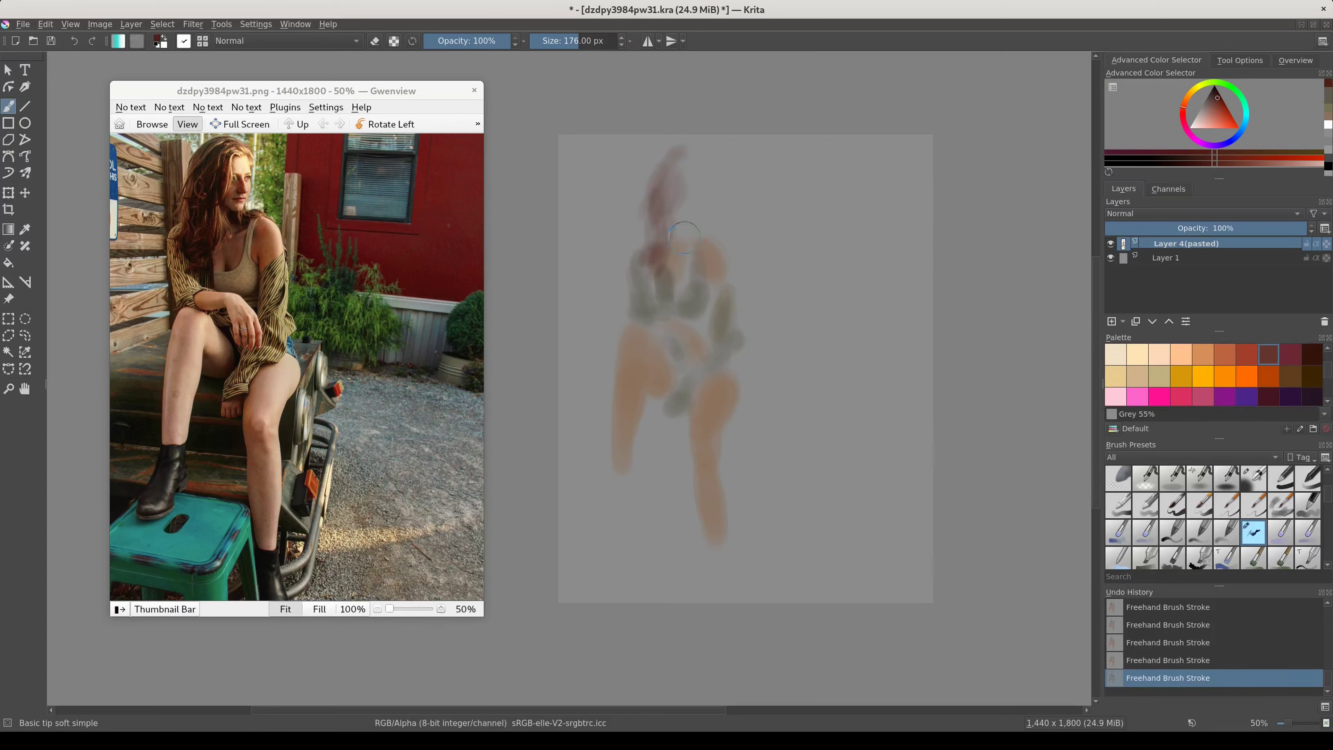
key(ctrl+t)
drag(710, 248, 714, 240)
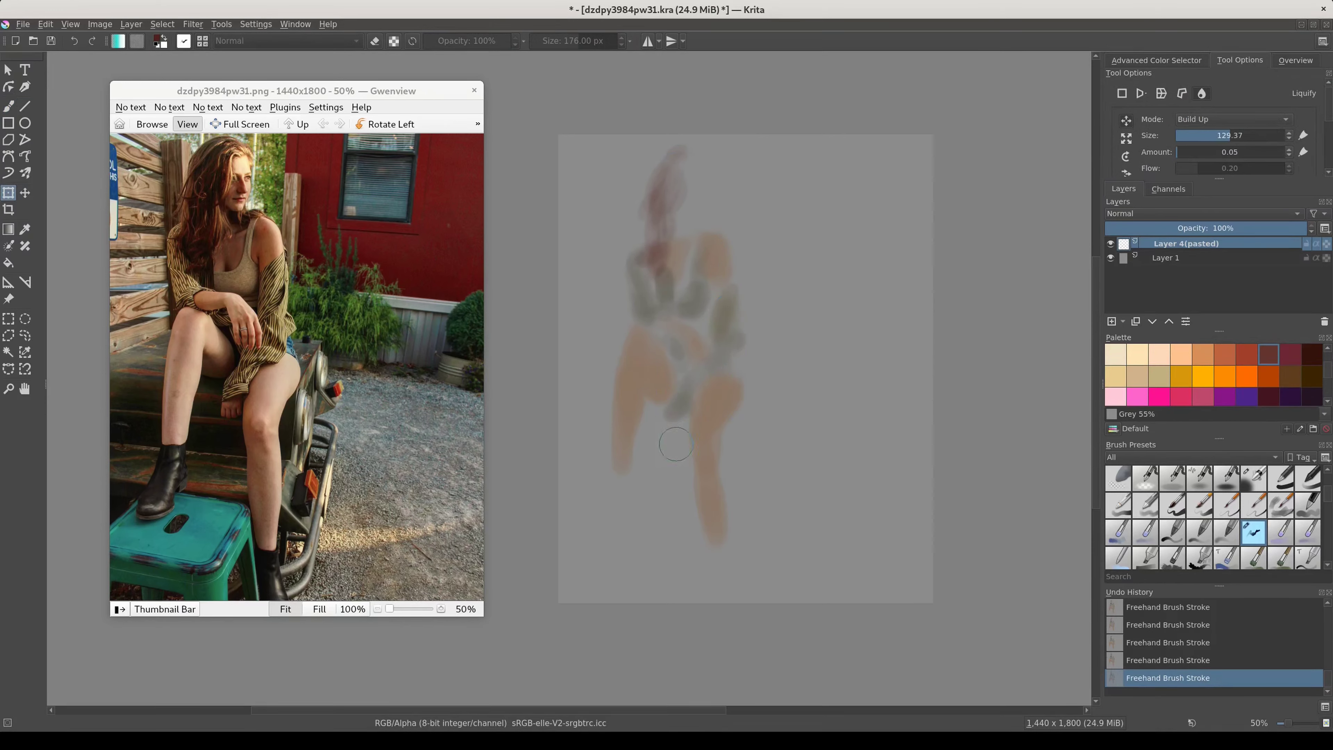
key(Return)
key(b)
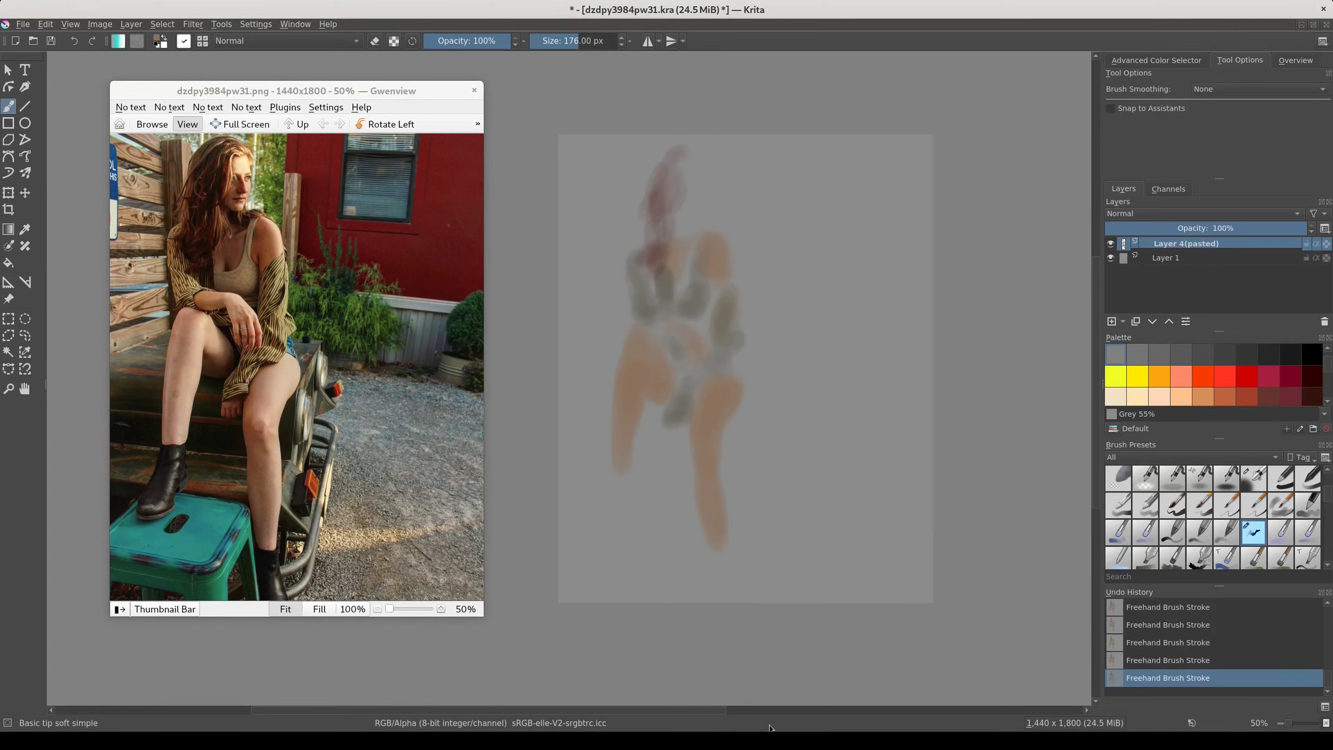
Step: Sample the dark red-brown hair colour and paint a curling top stroke and a small stroke
ctrl+click(662, 182)
drag(649, 242, 703, 167)
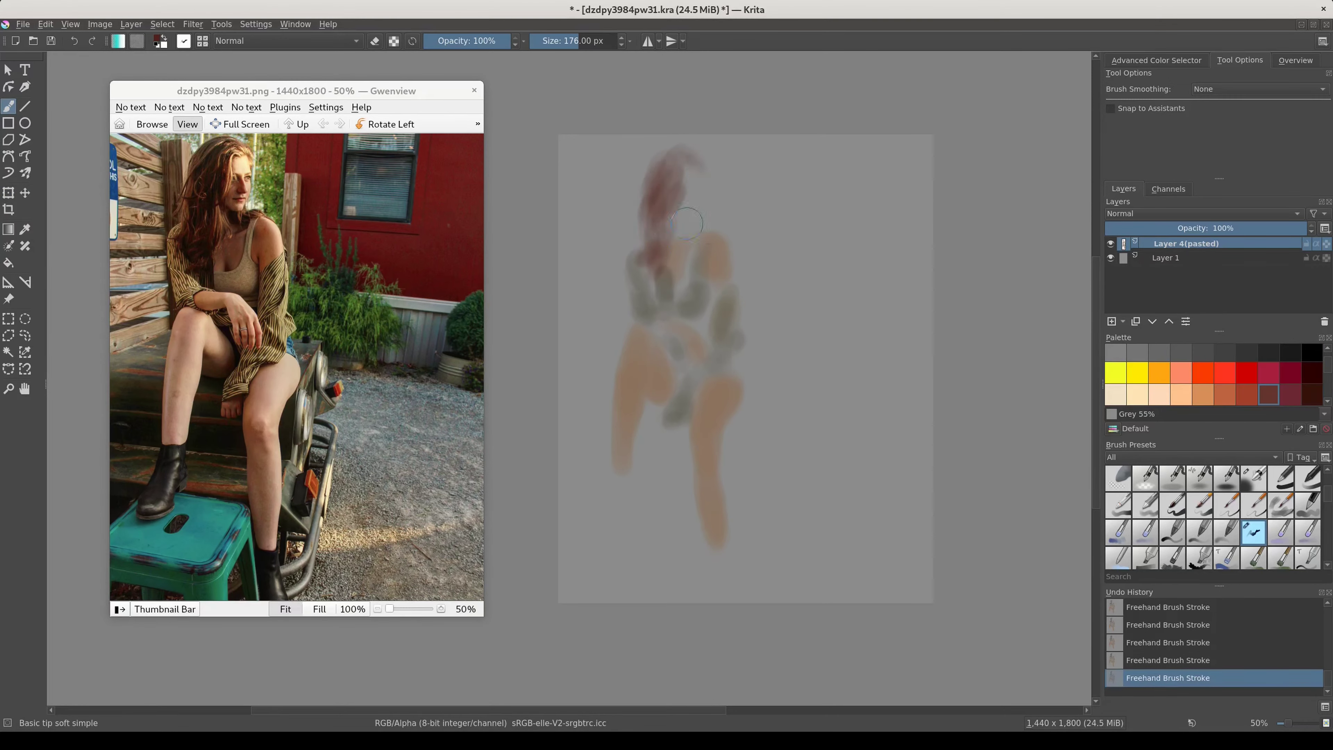
ctrl+click(693, 211)
ctrl+click(698, 216)
drag(703, 221, 677, 232)
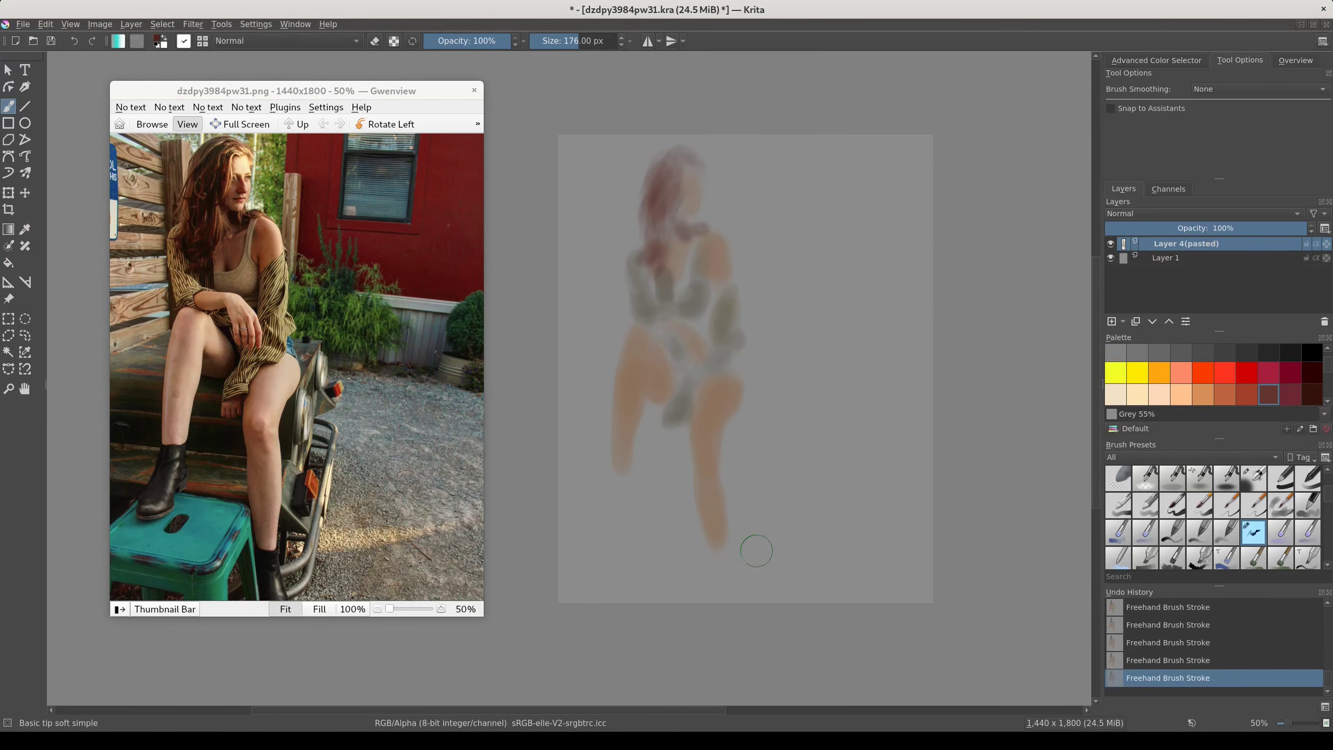
Step: Select the figure's opaque area, complete it freehand, and feather the selection
right_click(1145, 250)
click(1155, 497)
click(25, 335)
drag(653, 345, 656, 350)
key(shift+F6)
Step: Fill the figure selection with Grey 30% several times on a new layer above Layer 1
key(Page_Down)
key(Insert)
key(f)
click(1203, 354)
click(869, 339)
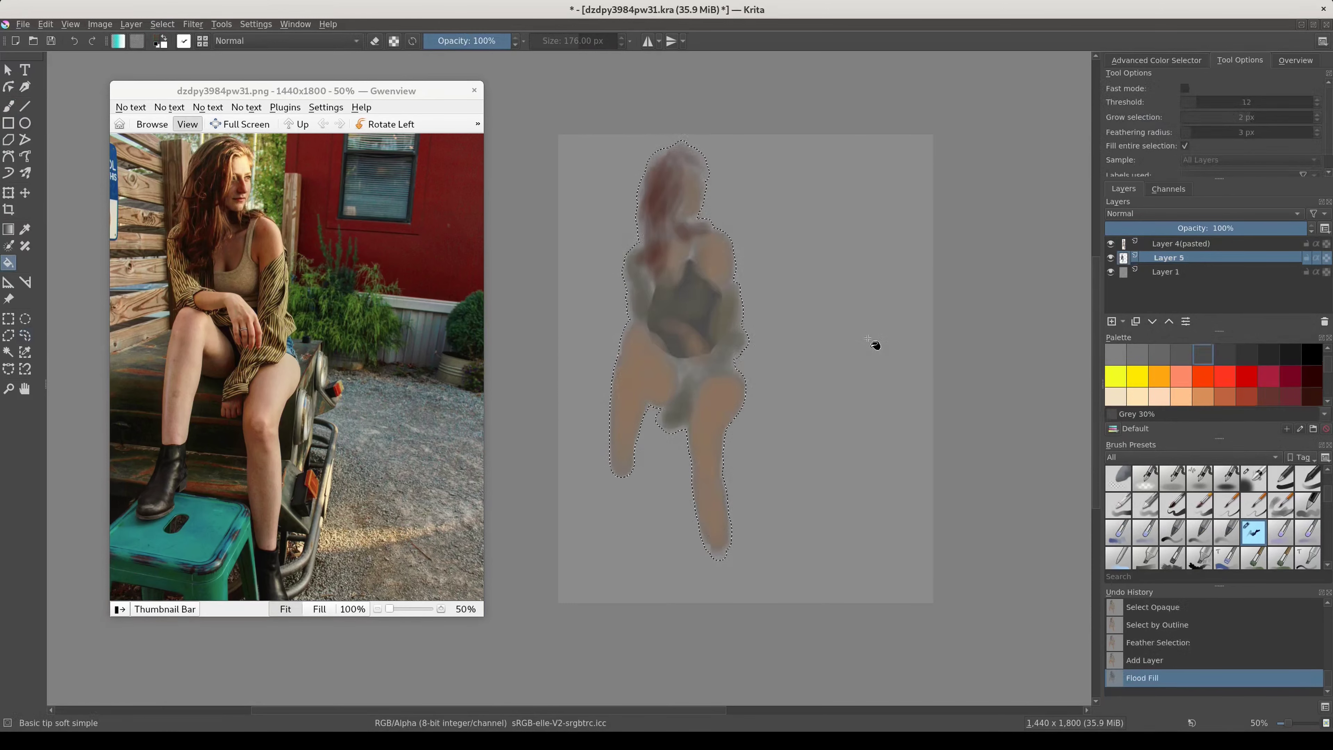
click(875, 346)
click(717, 384)
click(768, 500)
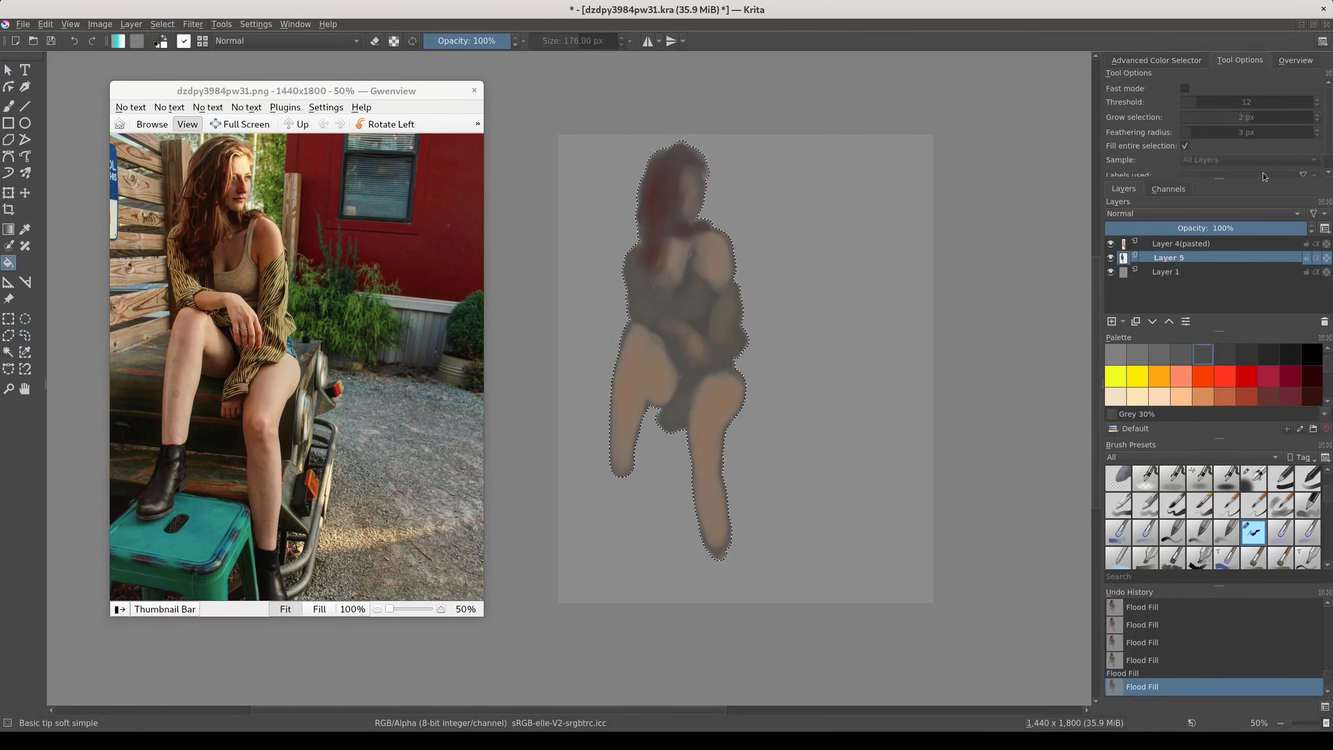
Step: Deselect and brush over the hair and shoulder area
scroll(1264, 158, down, 1)
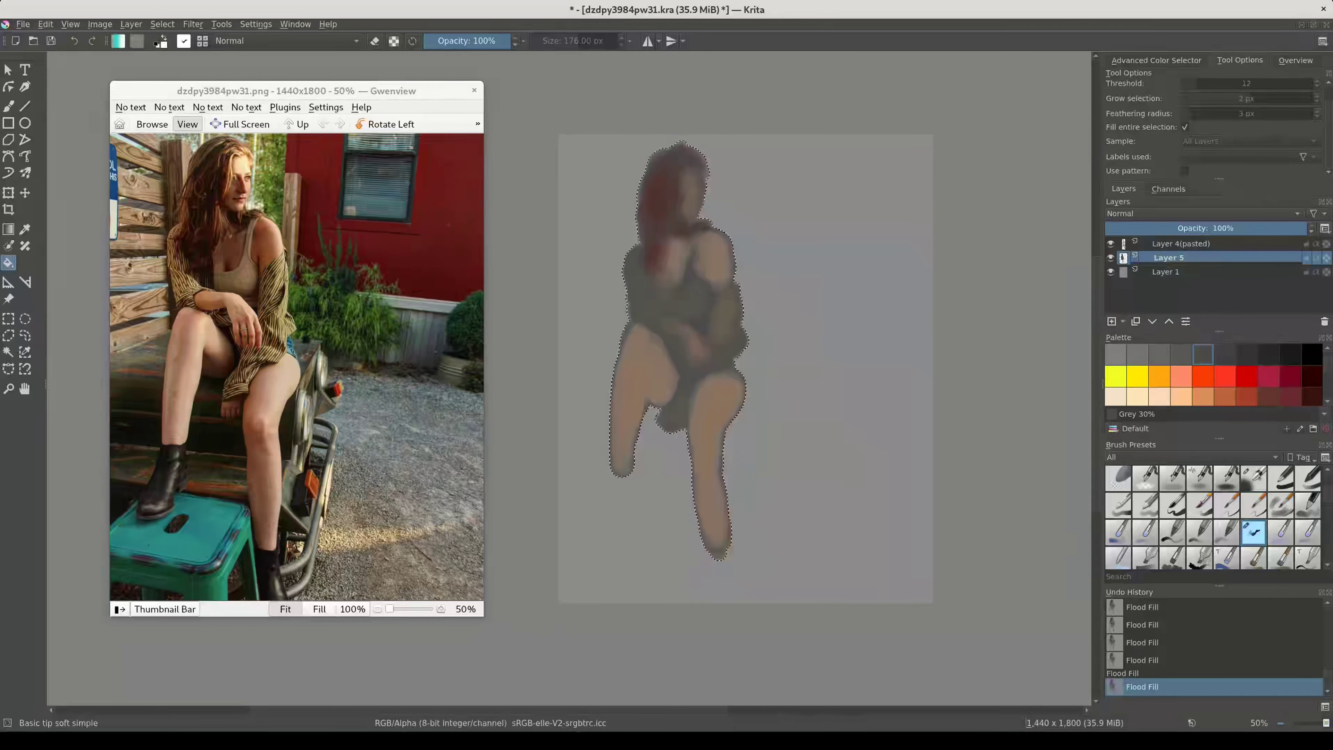
key(b)
drag(706, 399, 712, 415)
key(ctrl+shift+a)
drag(648, 291, 661, 313)
drag(664, 231, 682, 244)
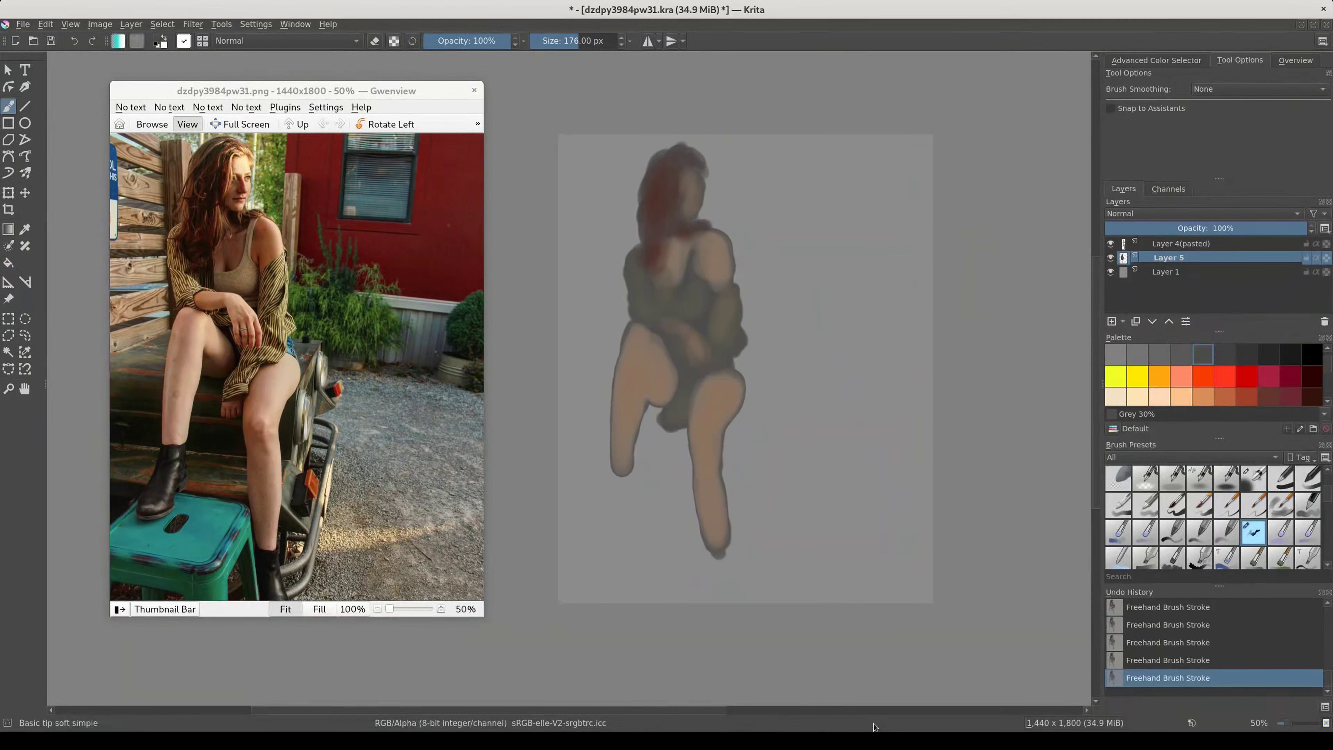
Step: Lower the curve with Ctrl+M to darken the figure, then paint a light pinkish stroke on the right hip
key(ctrl+m)
drag(1134, 252, 1154, 284)
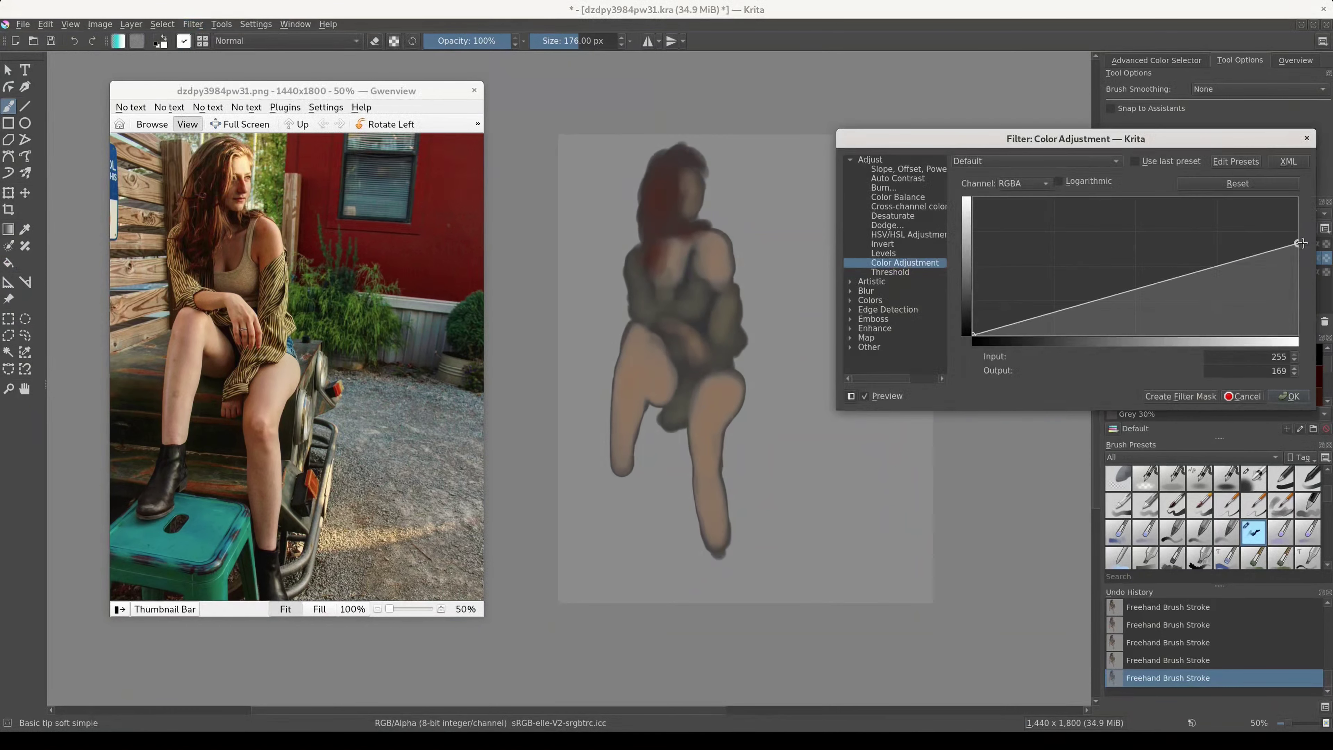
key(Return)
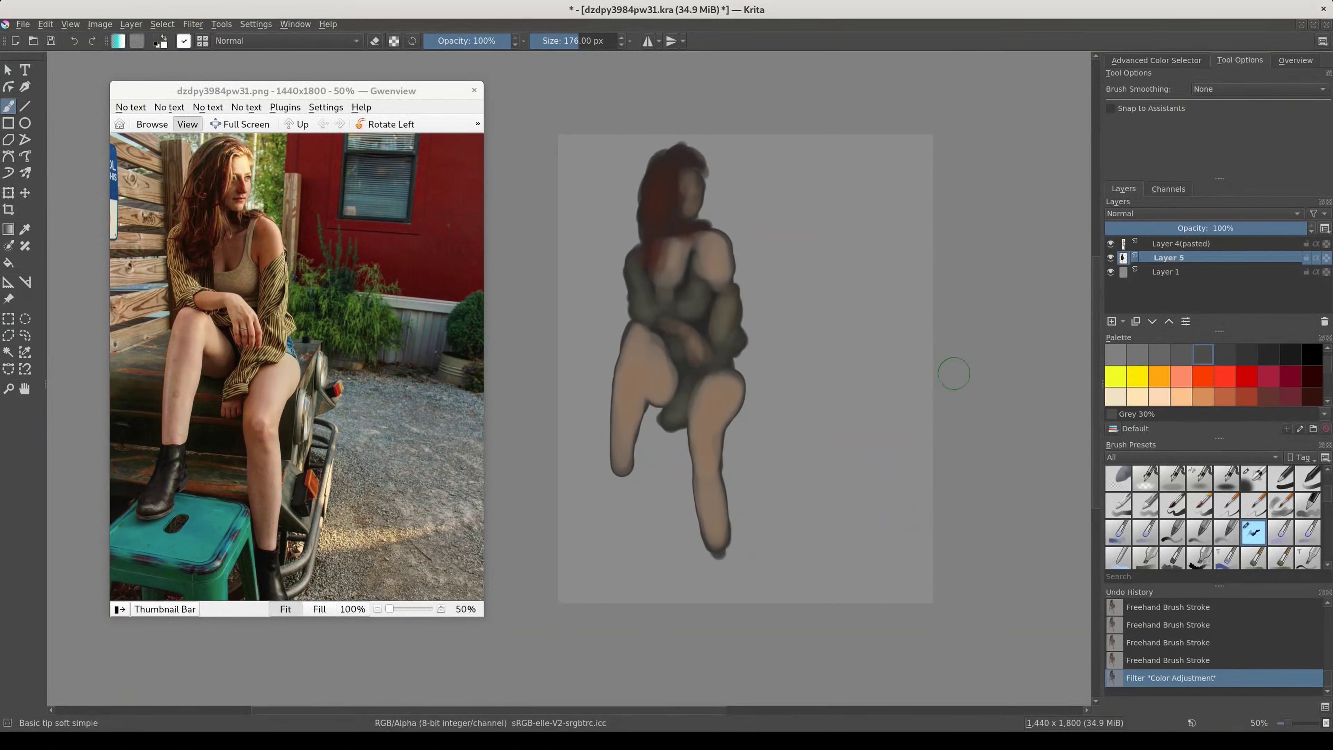
drag(729, 365, 742, 376)
key(ctrl+e)
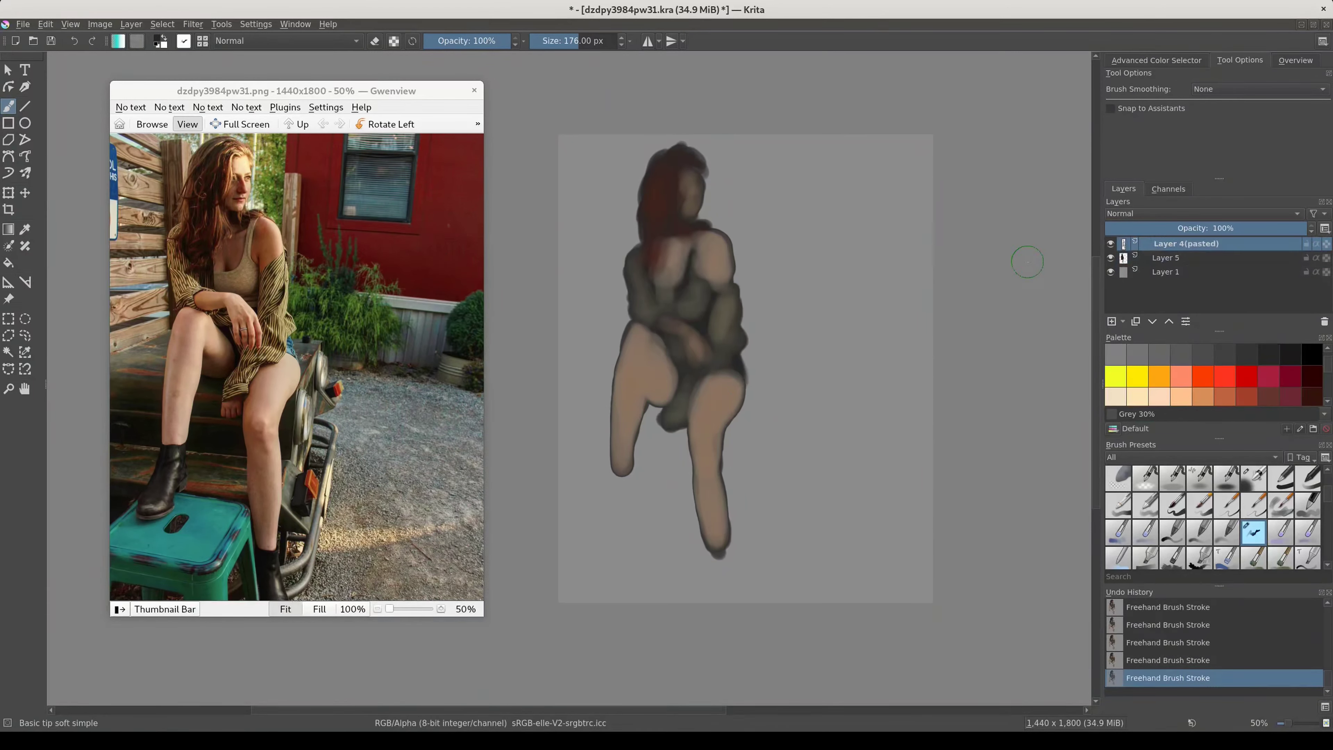
Step: Paint dark blue shorts at the right hip and shrink the brush to 78 px
click(1157, 60)
click(1218, 100)
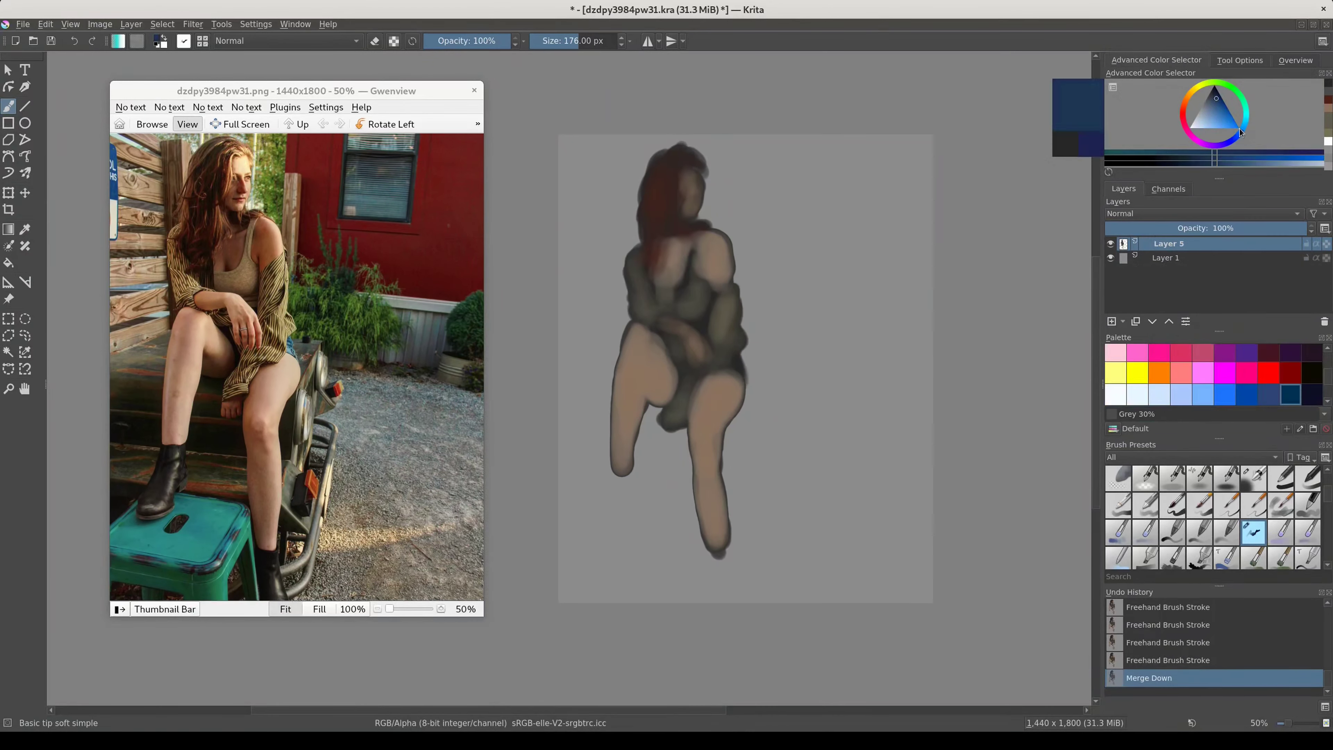
drag(737, 374, 738, 362)
key(bracketleft)
key(bracketleft)
key(bracketleft)
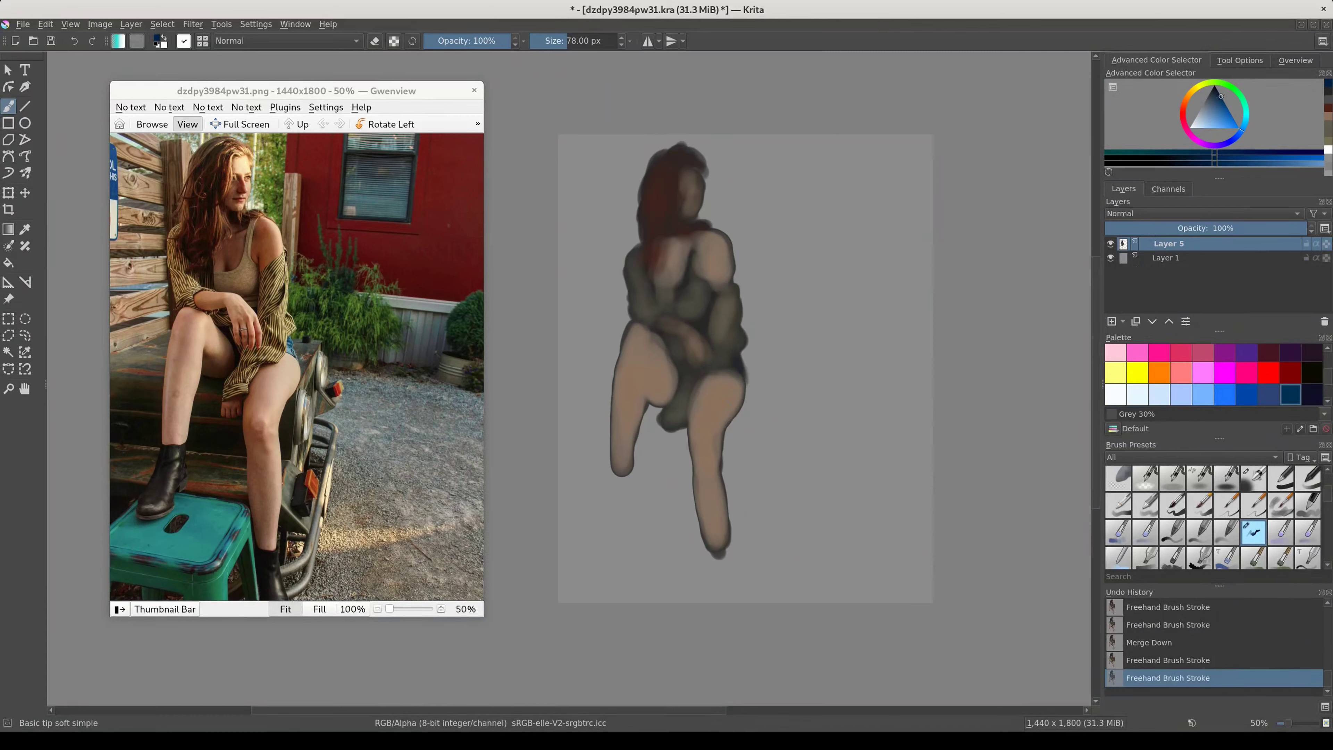
Step: Sample skin tan, grey, orange-brown and dark olive tones from the canvas; shrink the brush to 55 px
ctrl+click(724, 288)
ctrl+click(718, 243)
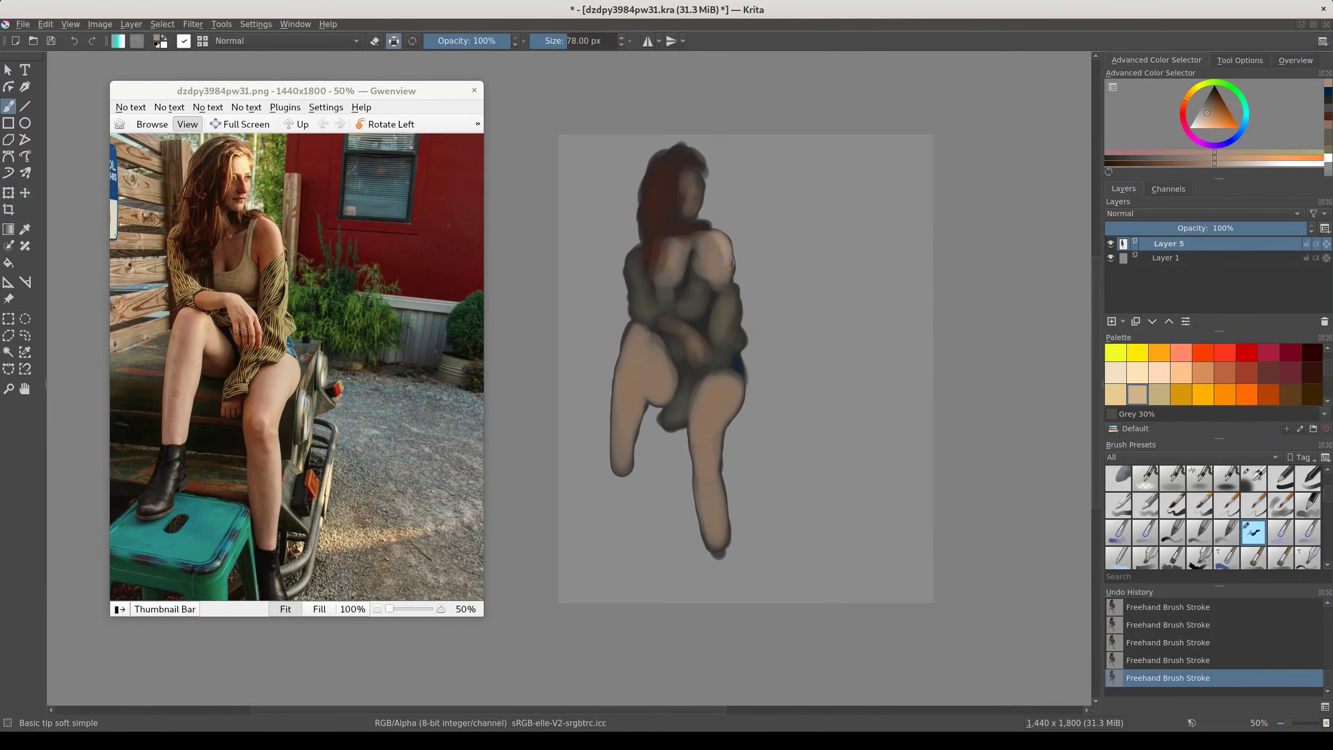
ctrl+click(734, 282)
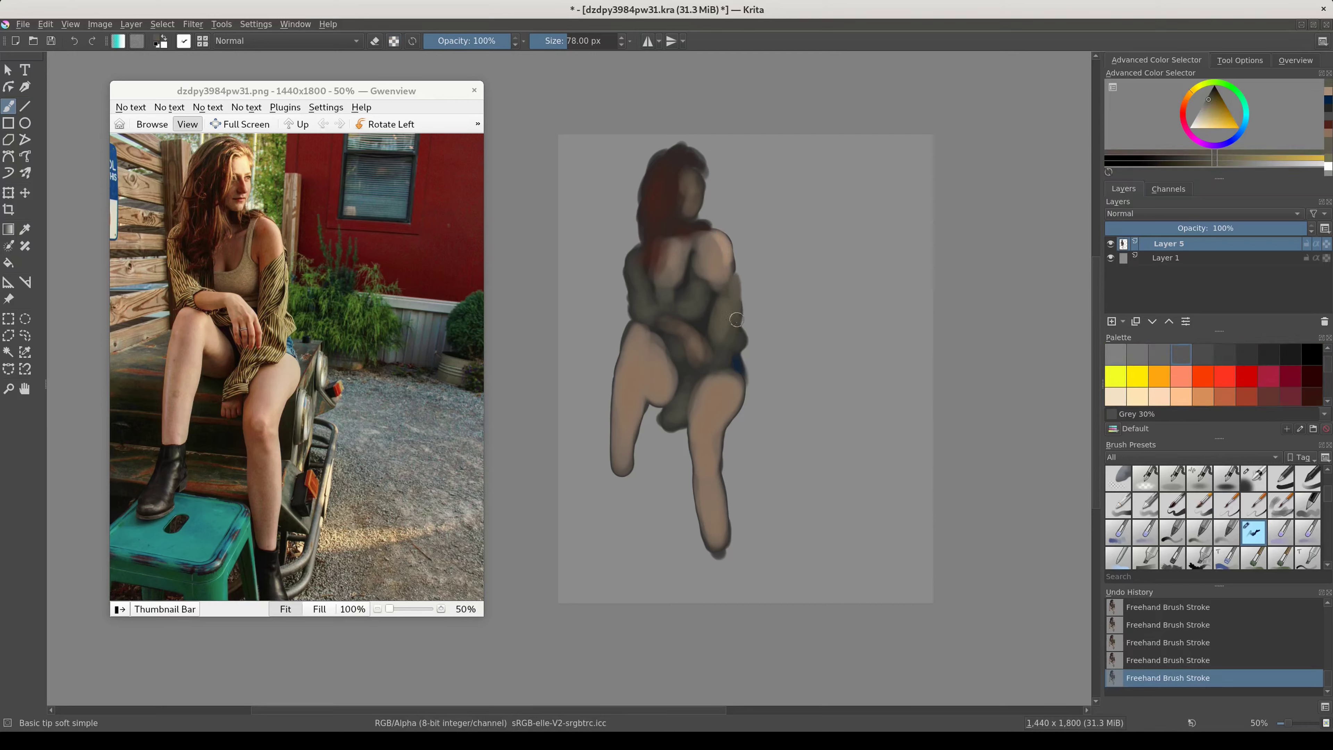
ctrl+click(740, 289)
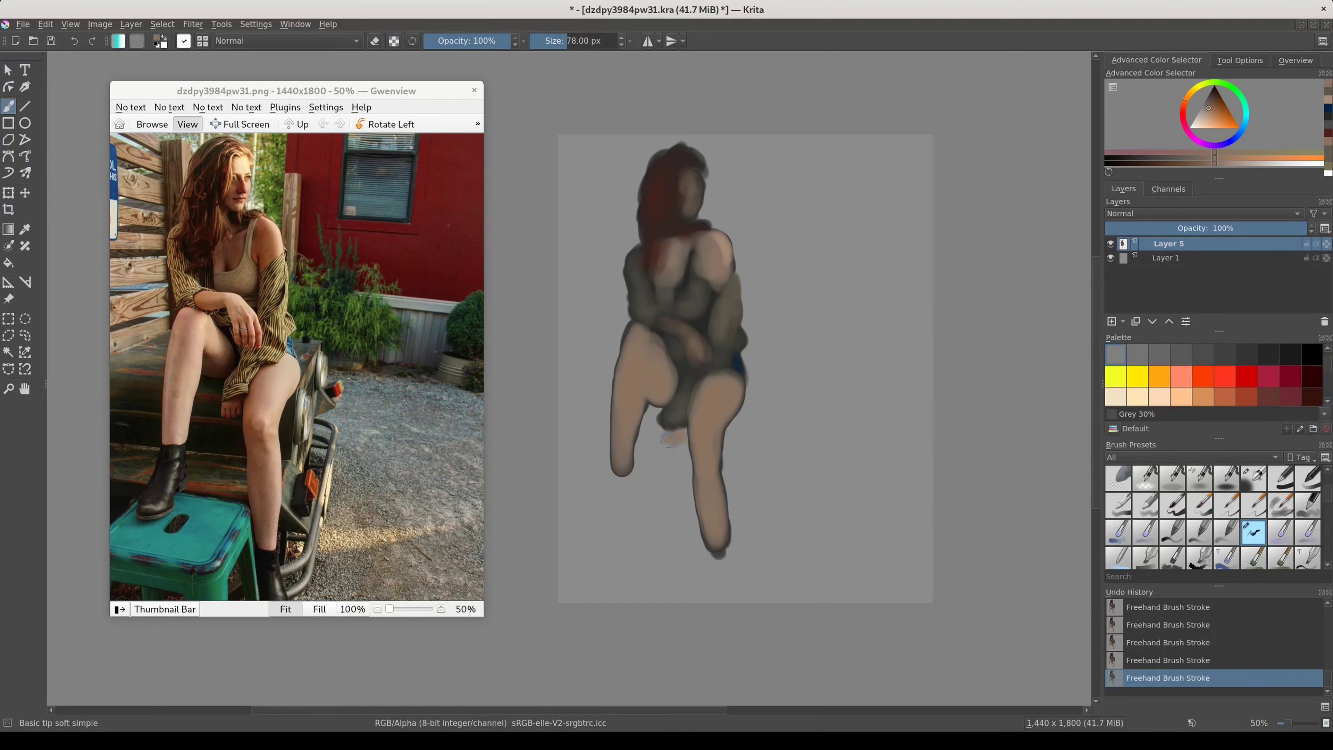
ctrl+click(677, 294)
drag(693, 283, 702, 234)
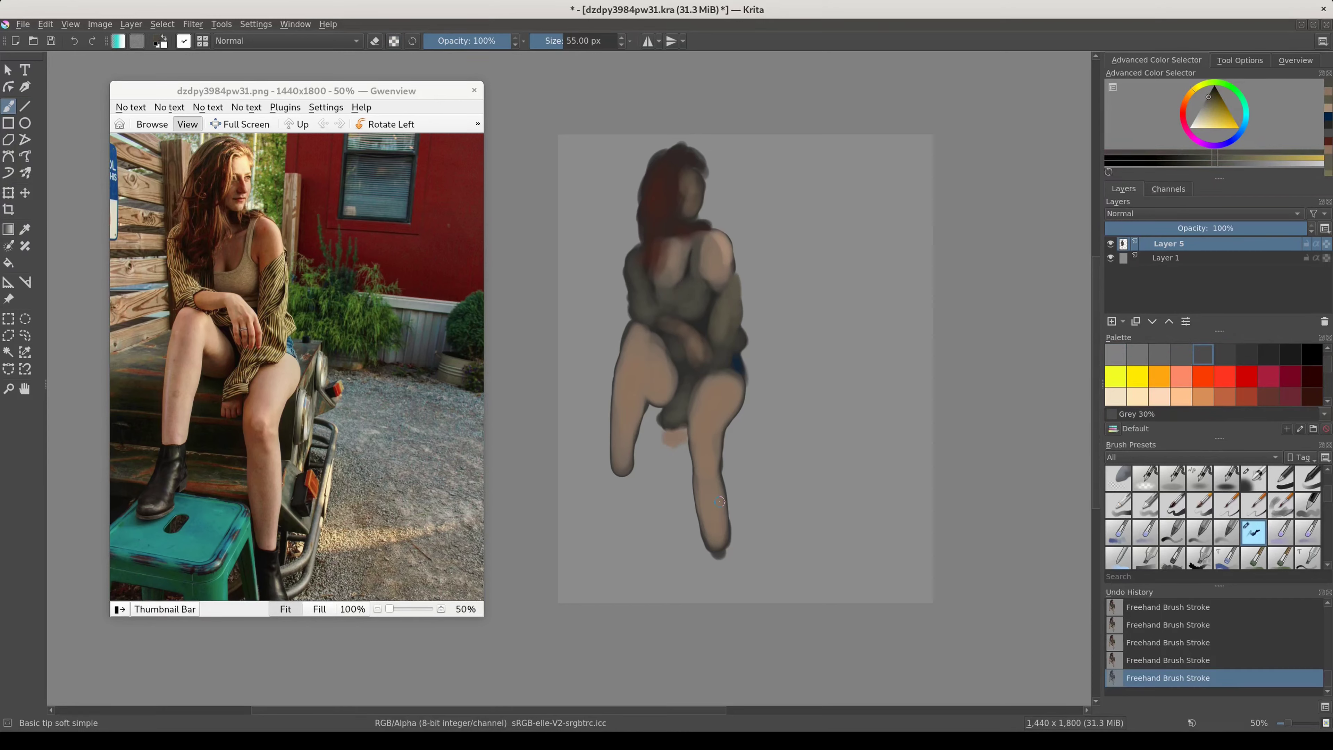
Step: Add Layer 6, merge Layer 5 down, and paint grey and lighter lower-leg strokes
key(Insert)
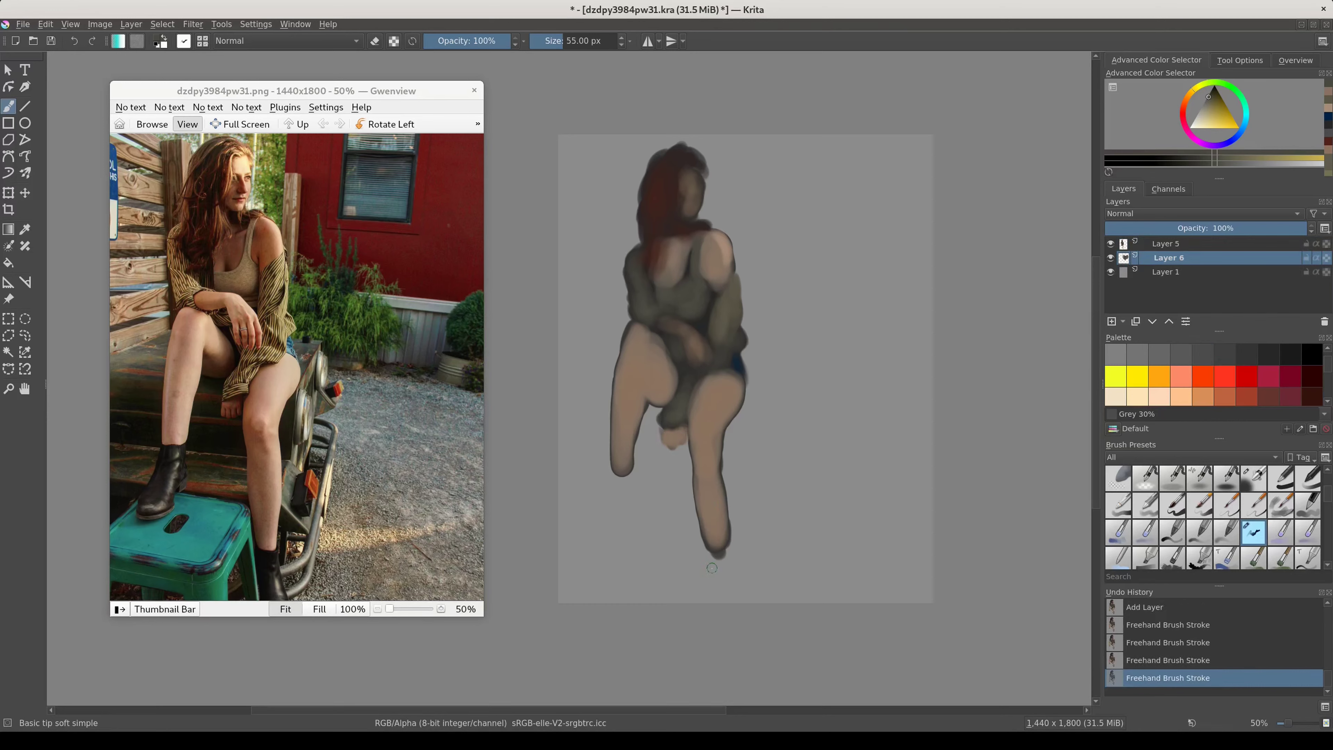
key(ctrl+e)
ctrl+click(693, 331)
drag(693, 331, 709, 358)
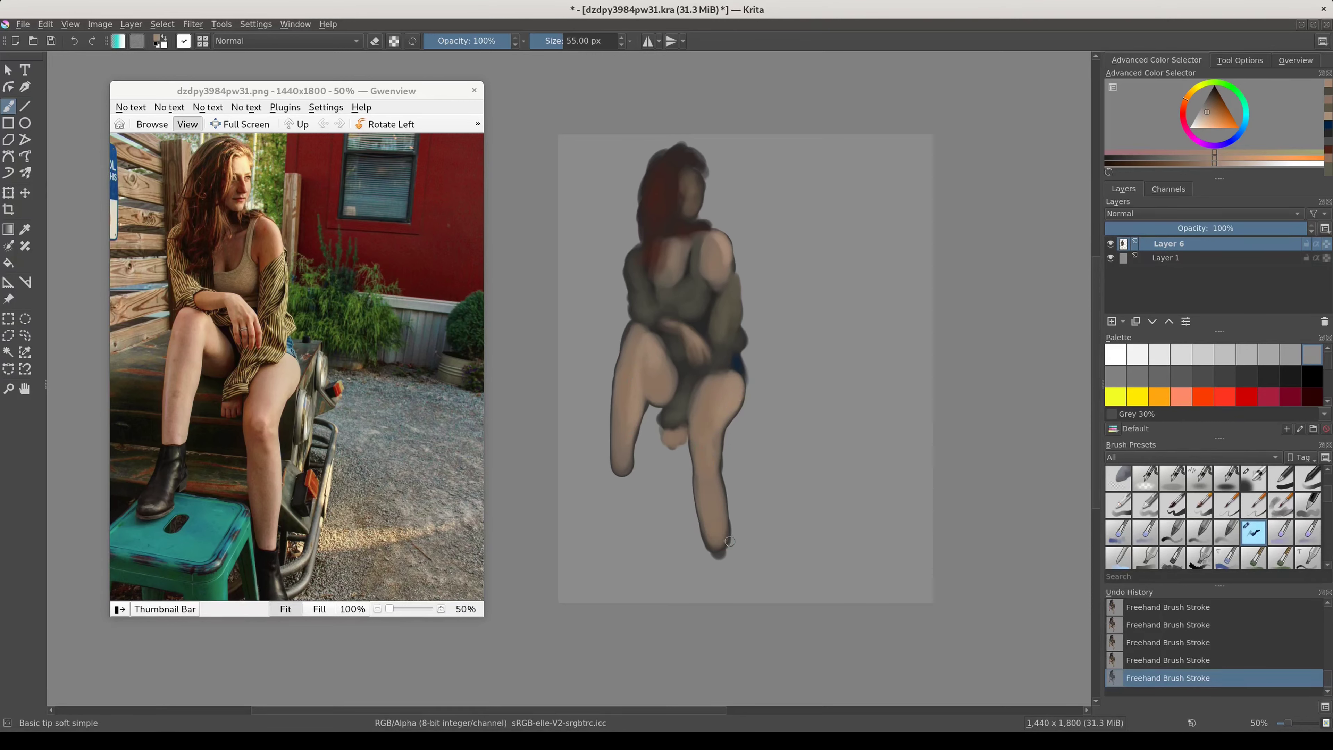
drag(628, 472, 631, 428)
Step: Pick olive and tan-olive tones, shift the hue, and lighten the cardigan arm edge, toggling Preserve Alpha
ctrl+click(696, 273)
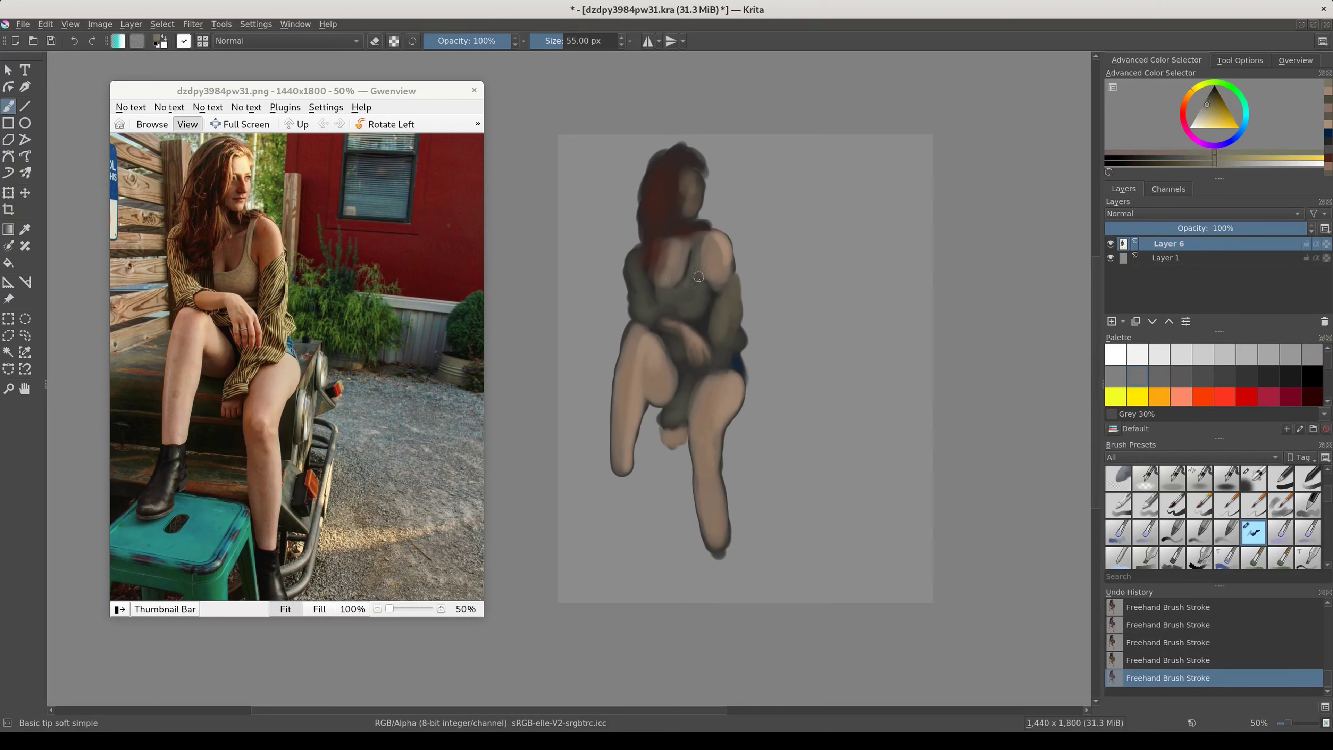
ctrl+click(698, 296)
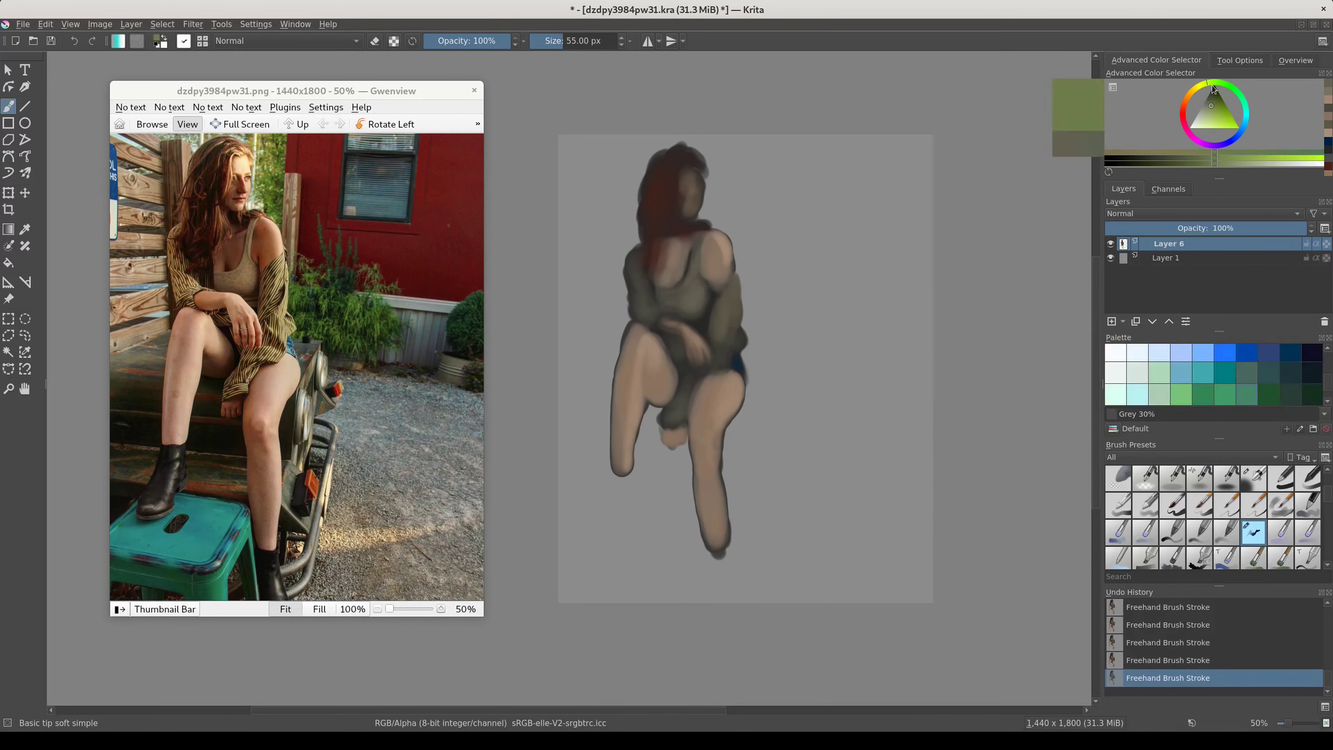
ctrl+click(739, 319)
drag(1232, 155, 1187, 153)
drag(741, 294, 728, 307)
key(slash)
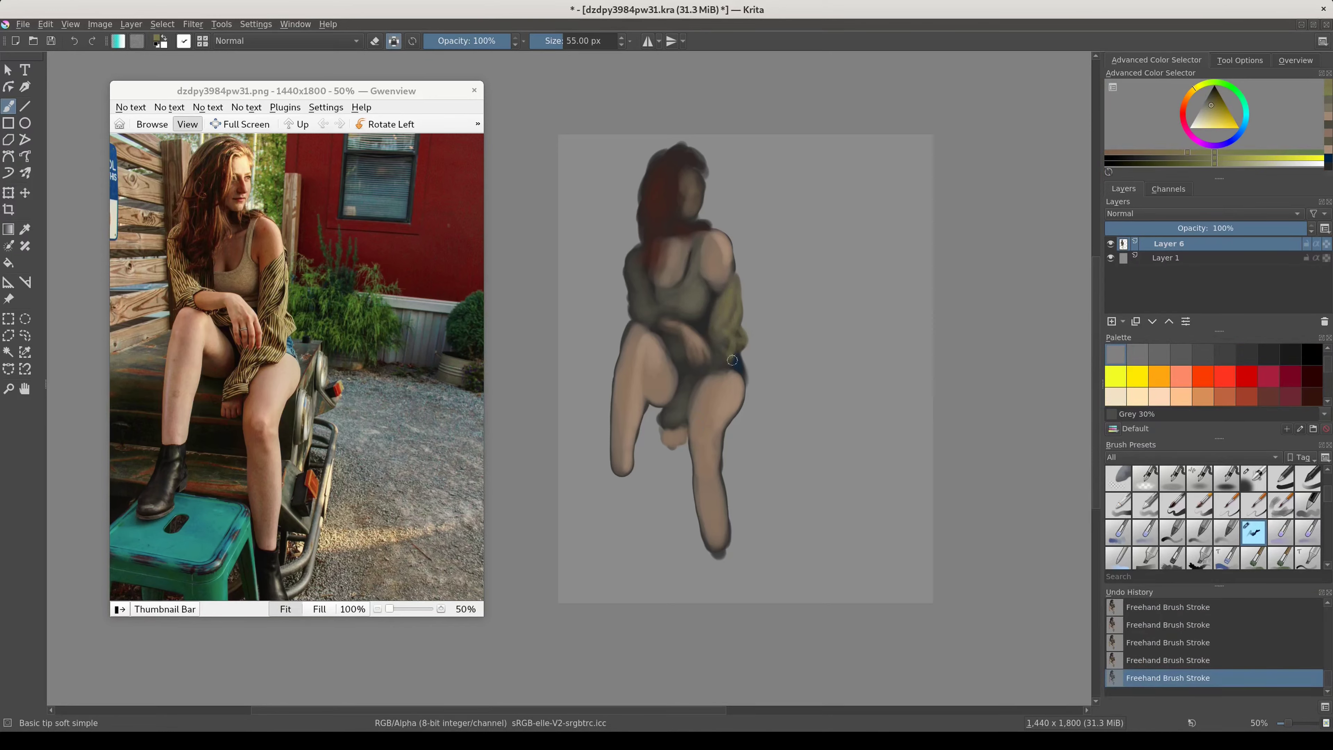
key(slash)
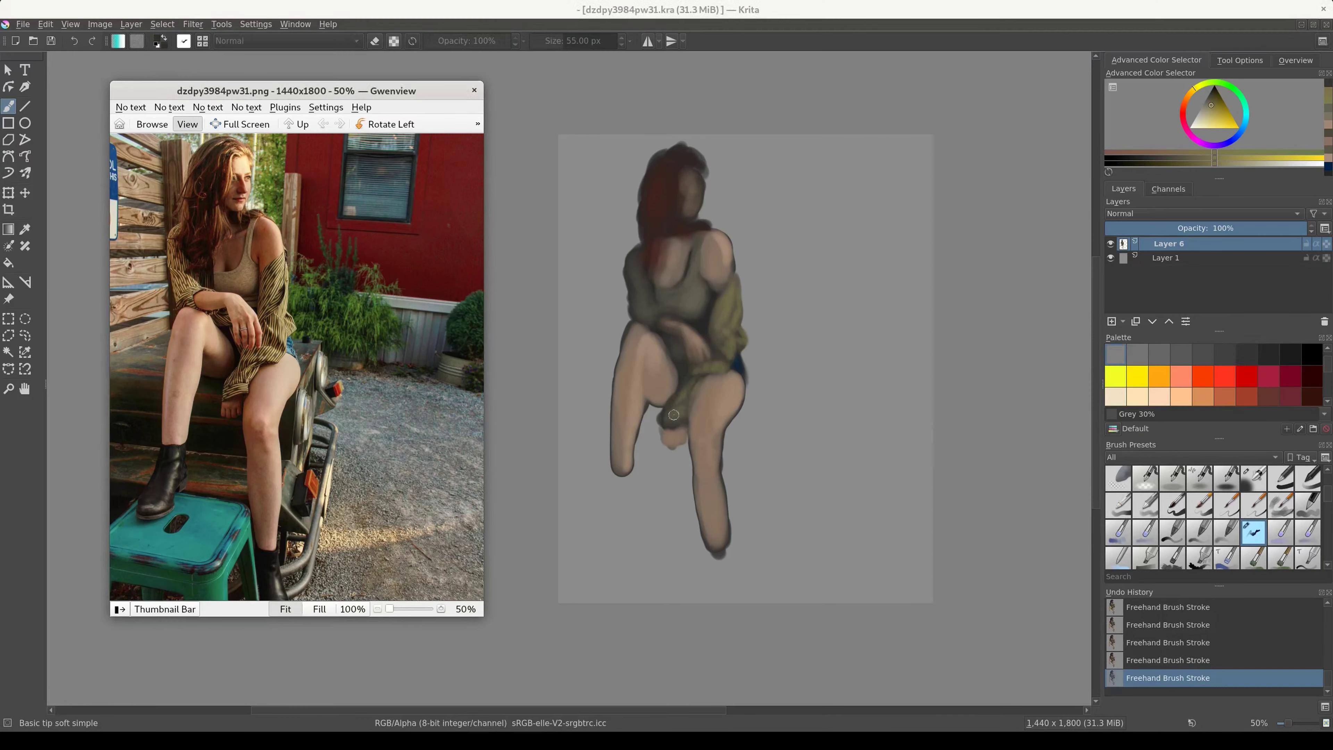
scroll(1207, 376, down, 1)
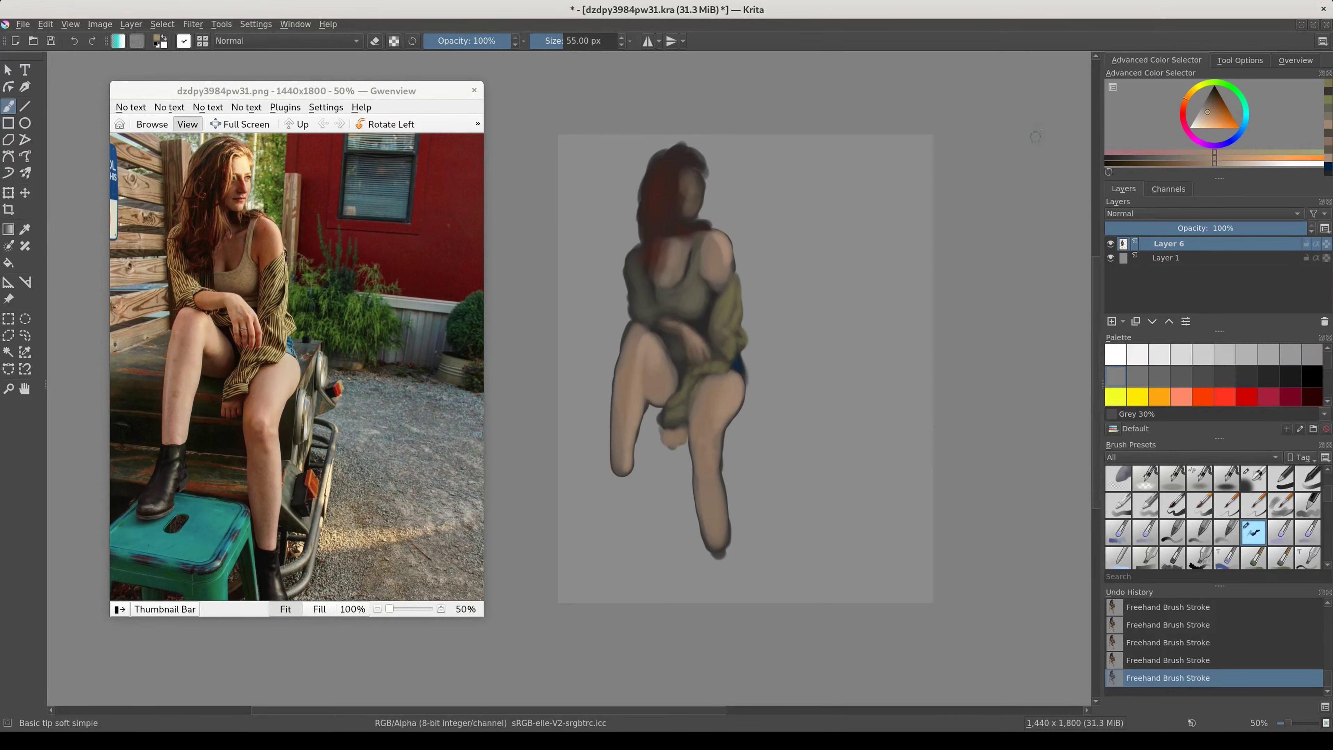
Step: Lighten the face with a pale skin-tone swatch
click(1138, 394)
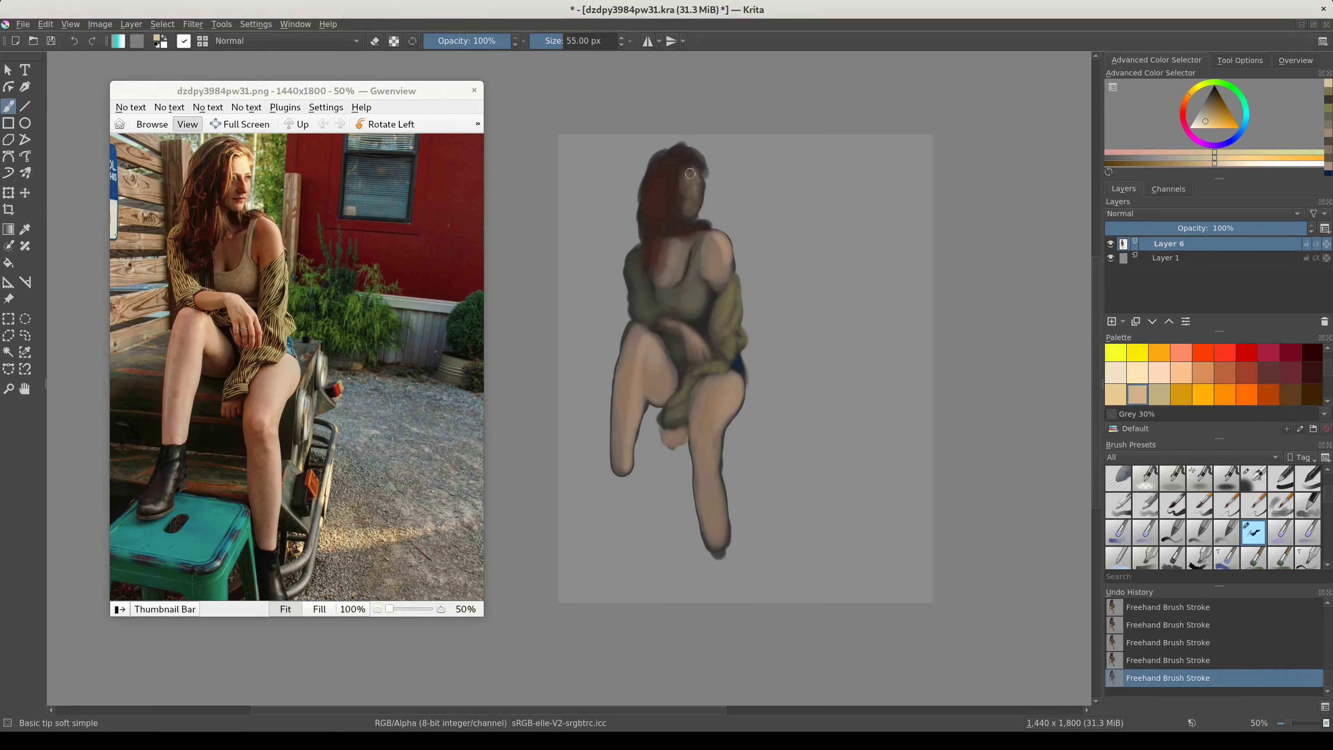
drag(697, 200, 695, 228)
click(394, 40)
ctrl+click(735, 295)
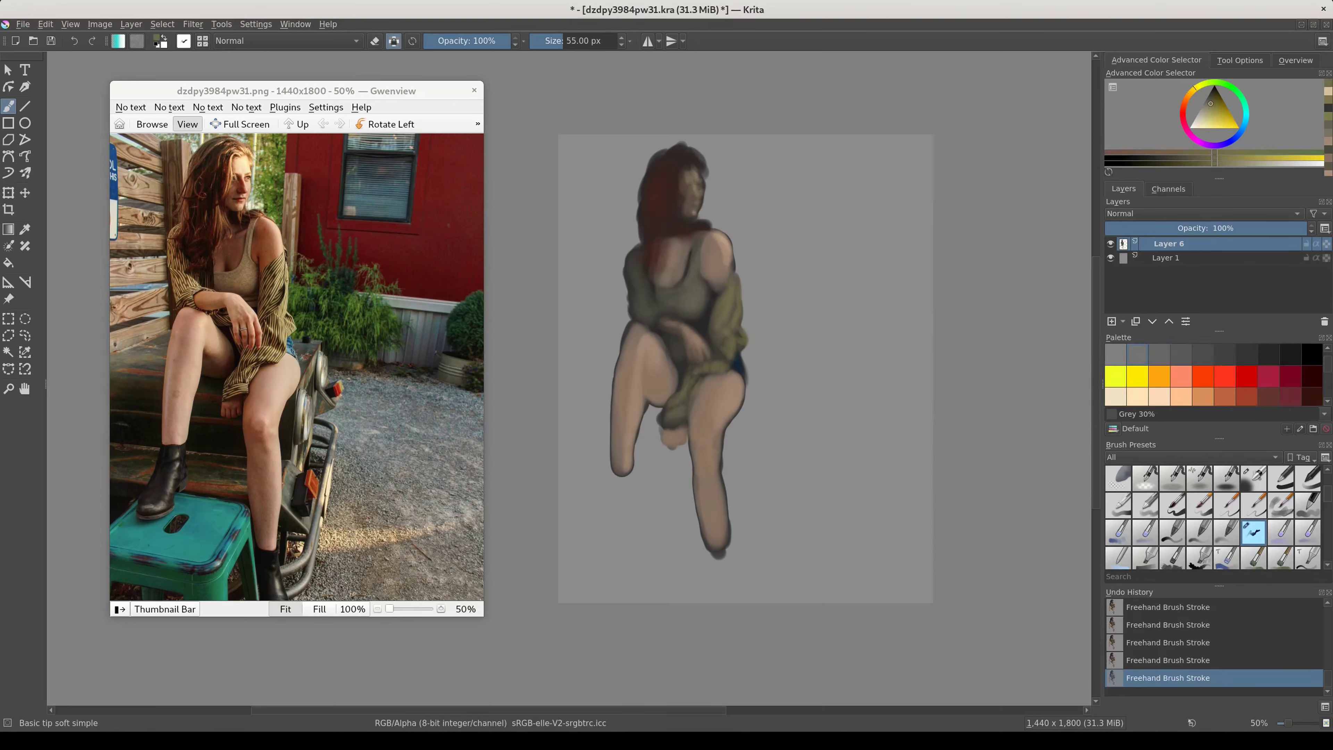
Step: Shade around the raised knee with dark grey and dark brown strokes
ctrl+click(737, 272)
key(a)
click(393, 41)
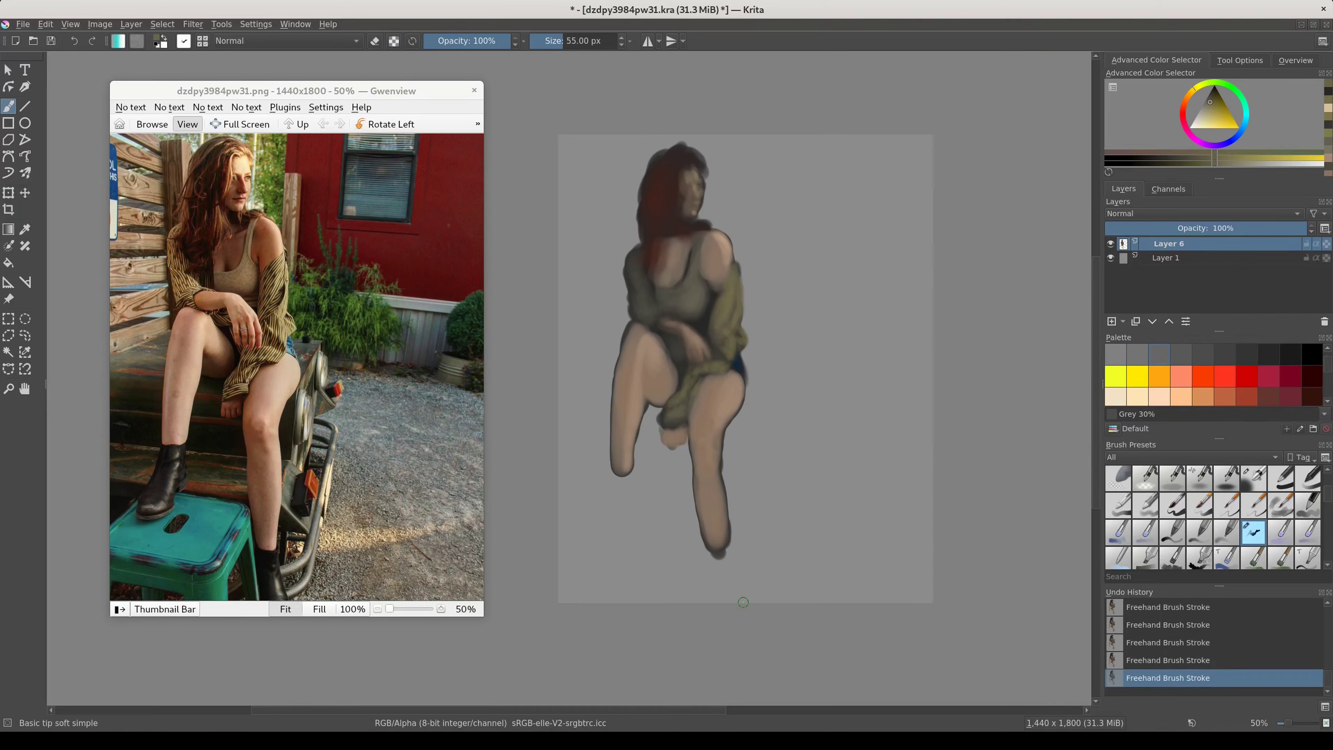
click(1269, 354)
drag(660, 407, 651, 412)
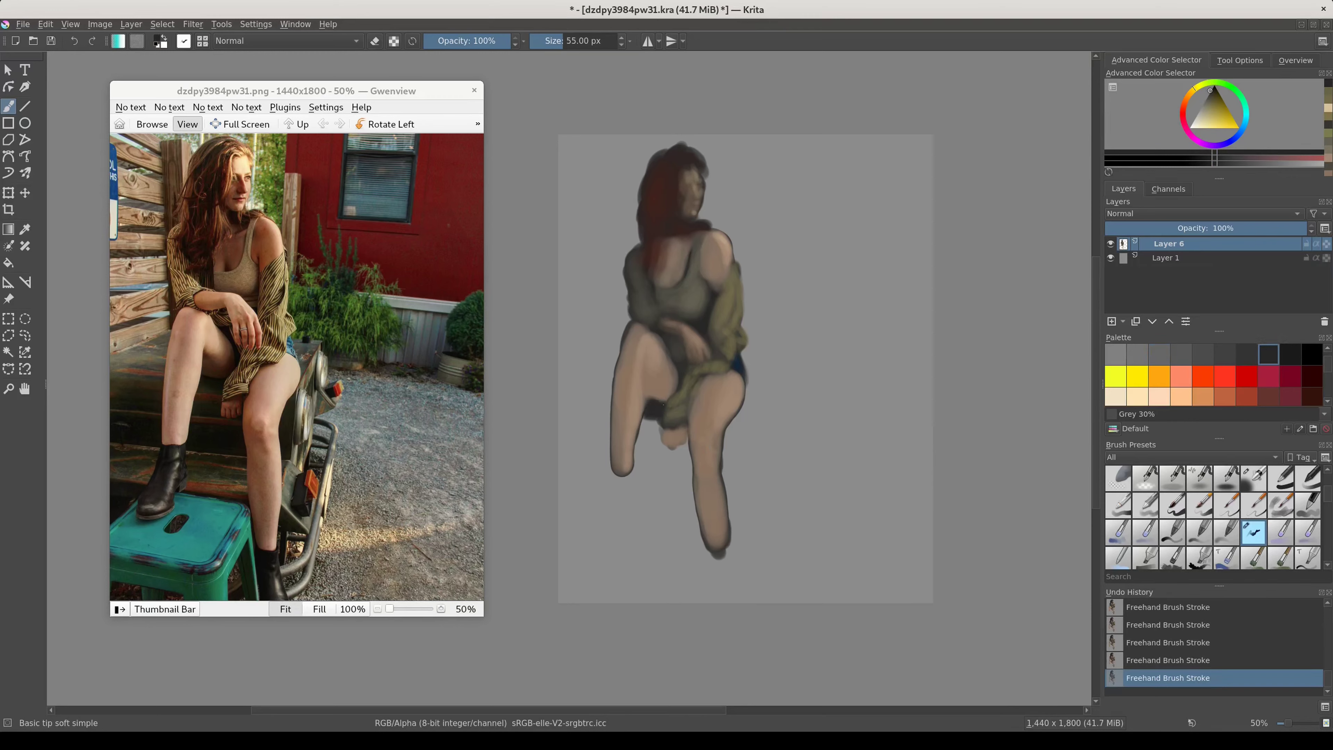
ctrl+click(662, 404)
drag(673, 381, 656, 393)
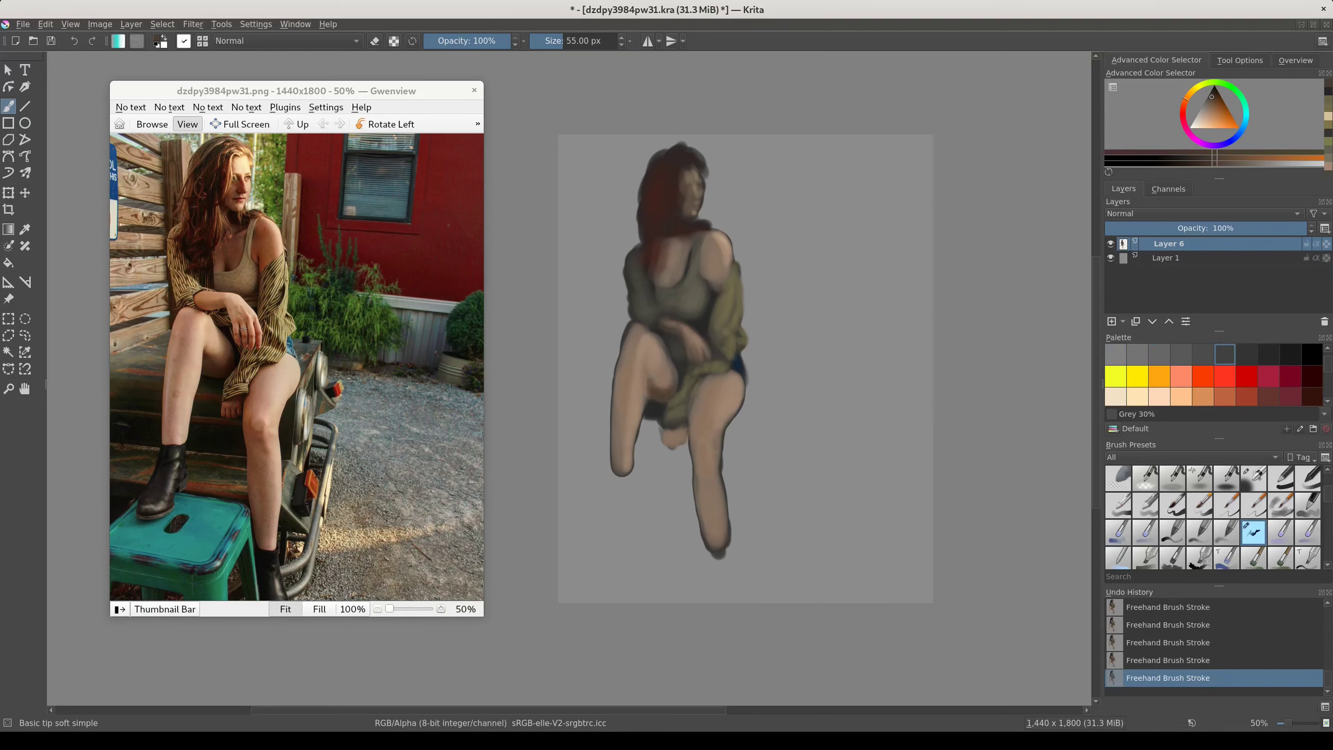
ctrl+click(710, 394)
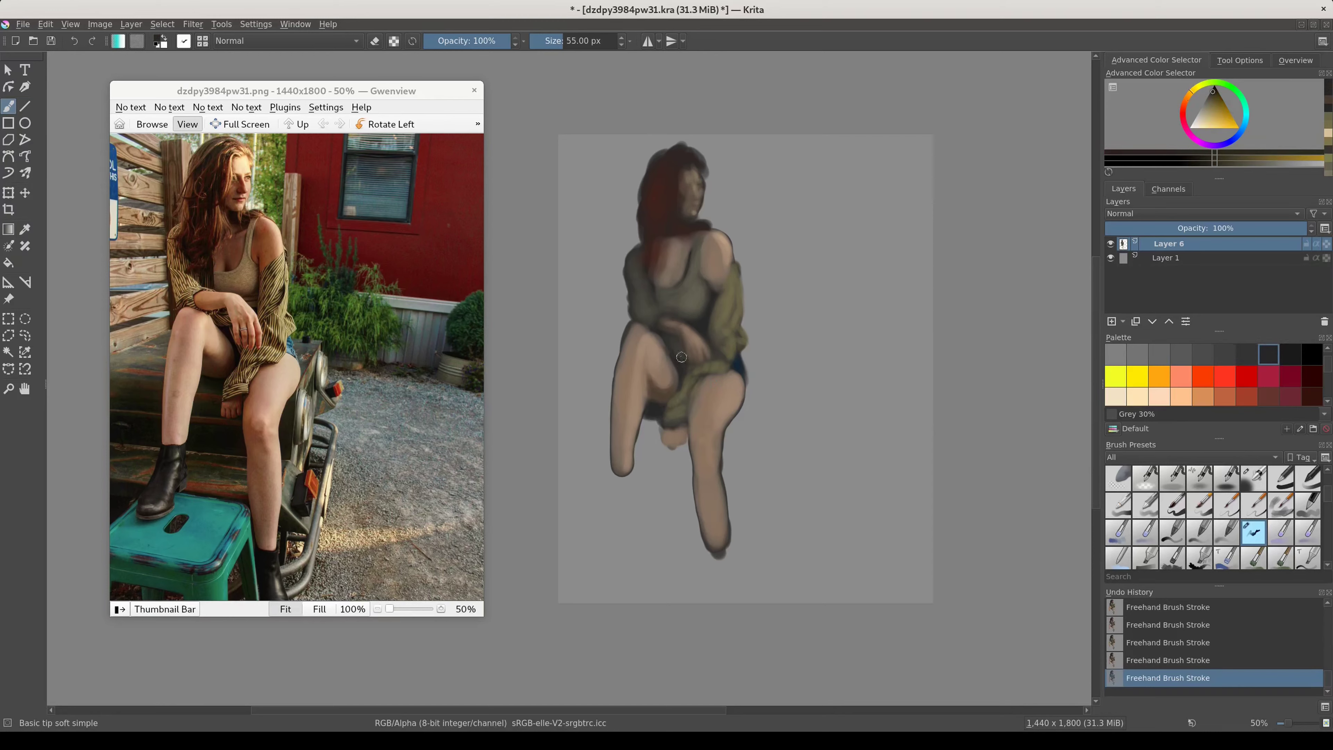
Step: Touch up the thigh and paint lighter olive-grey up the figure's left arm
click(668, 344)
drag(668, 345, 658, 335)
ctrl+click(653, 323)
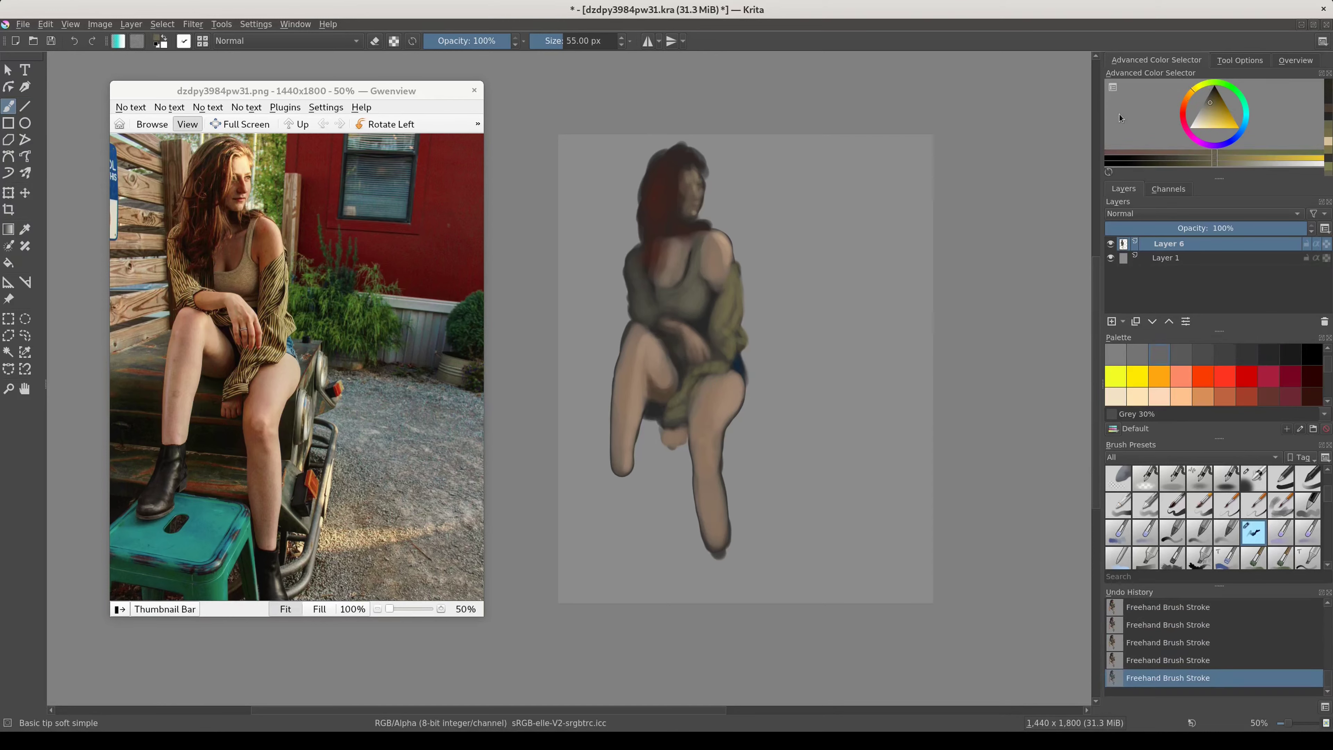
drag(653, 299, 633, 252)
Step: Sample dark red, olive and dark brown tones from the painted hair and cardigan
ctrl+click(662, 197)
ctrl+click(669, 170)
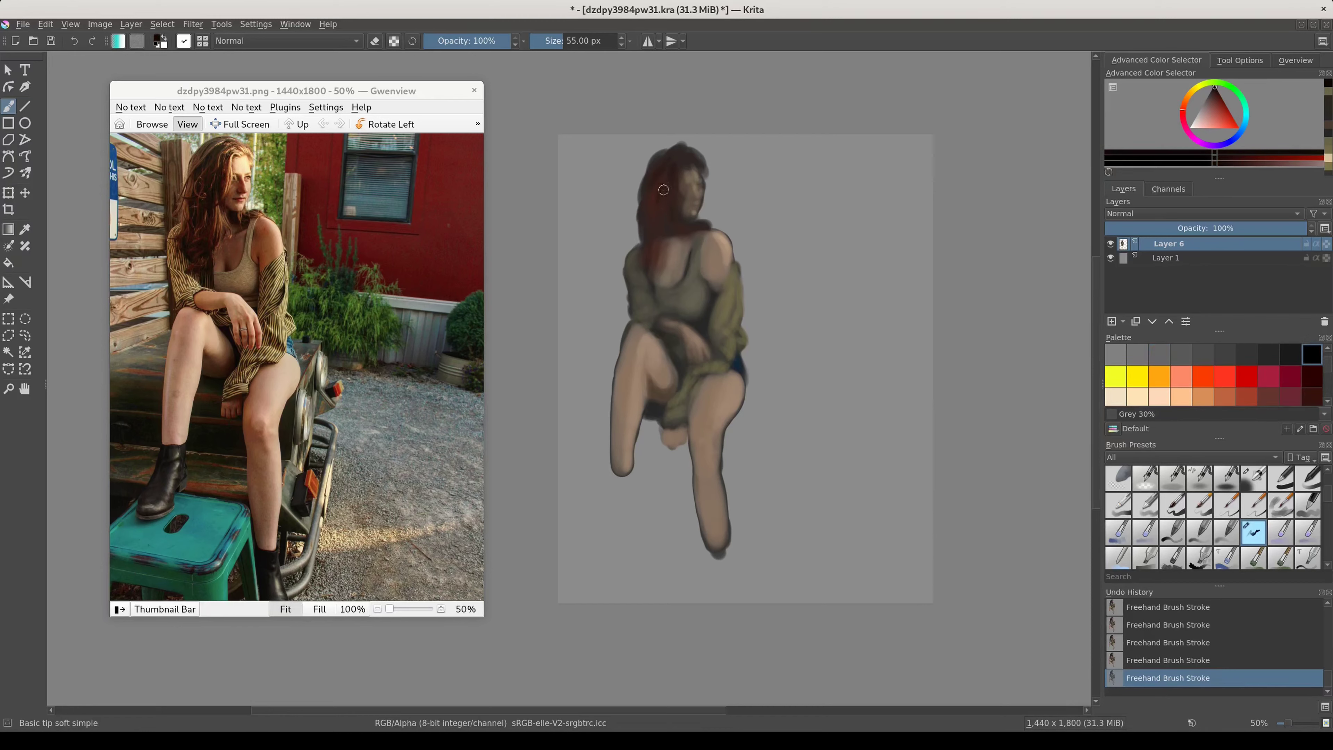
ctrl+click(655, 269)
ctrl+click(662, 285)
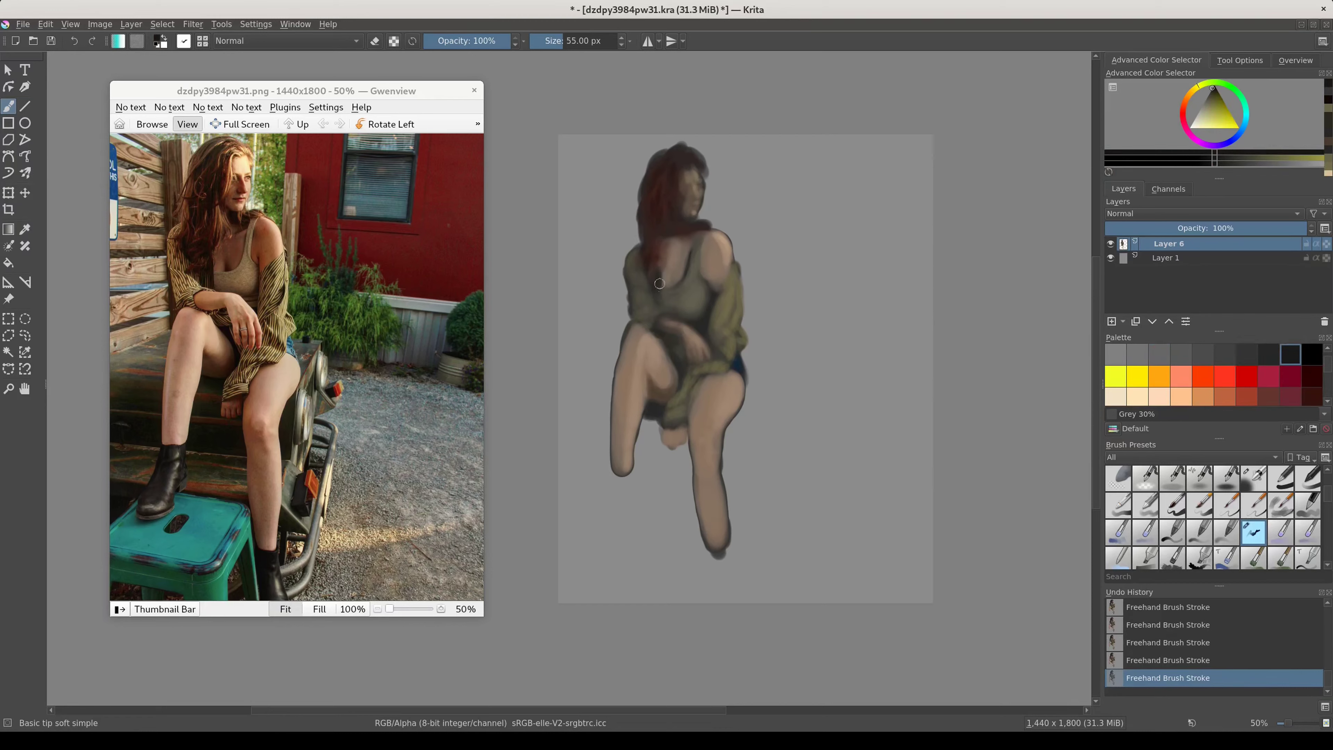
ctrl+click(660, 227)
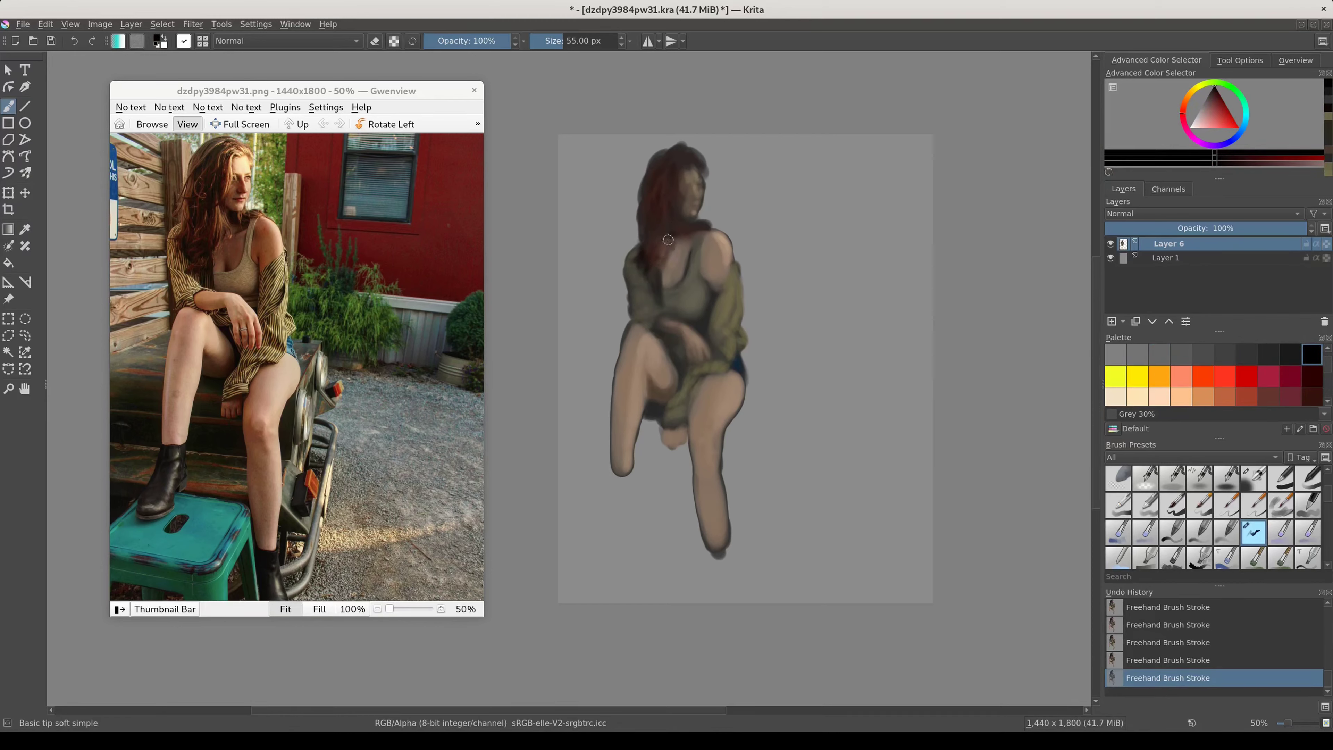
ctrl+click(667, 225)
Step: Choose a redder orange-brown and extend hair strands down over the left shoulder
ctrl+click(656, 243)
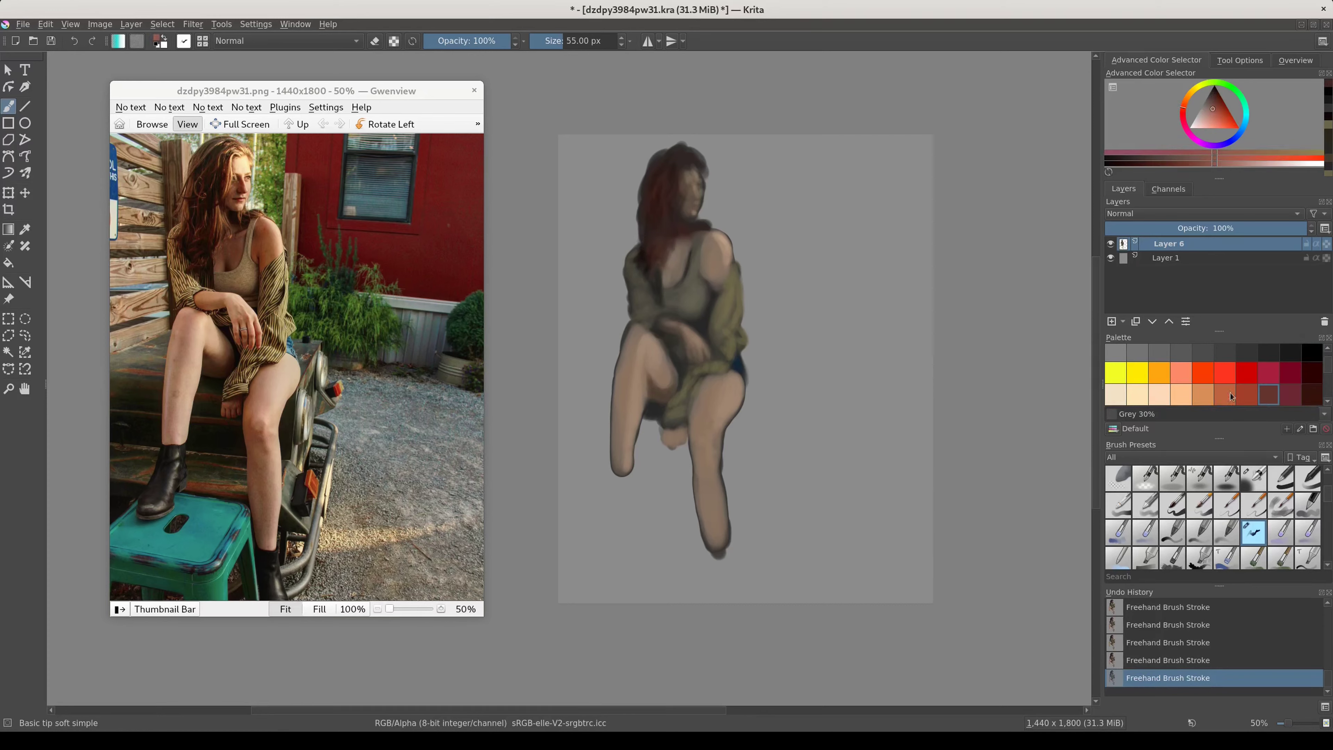
ctrl+click(670, 224)
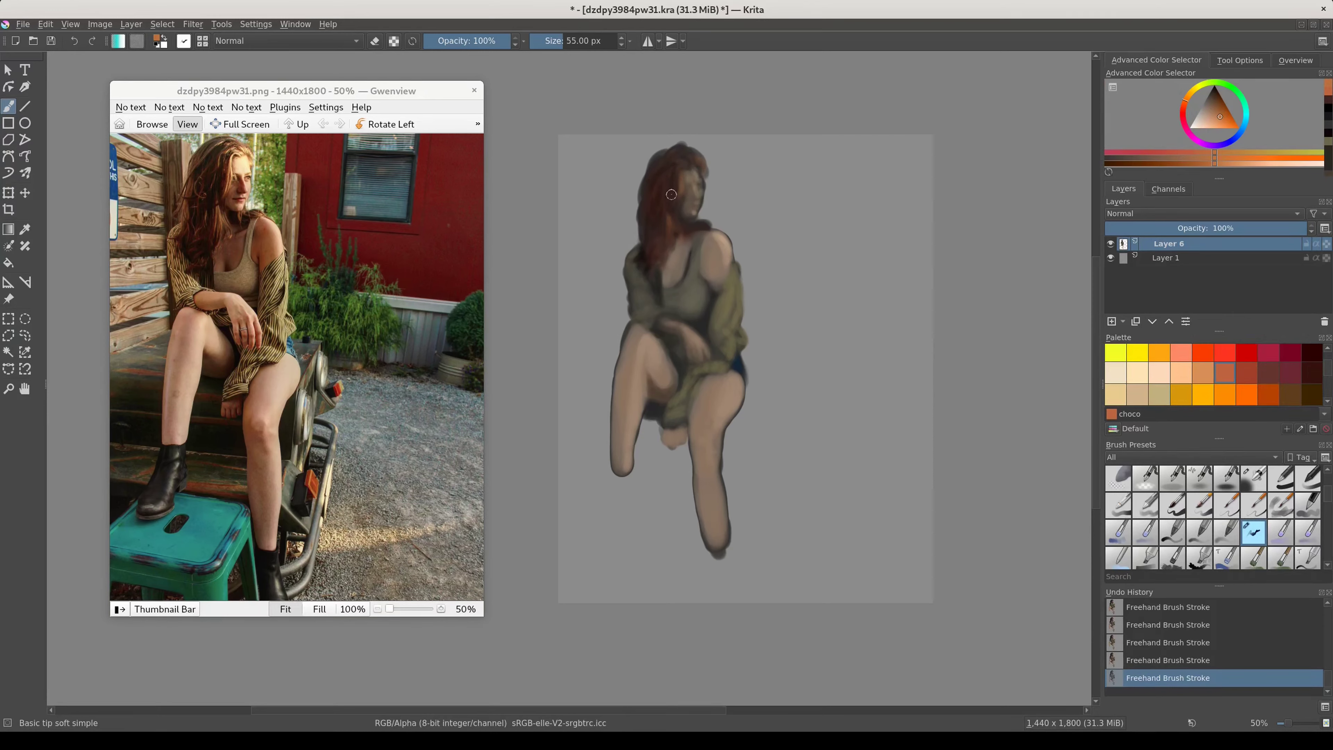
click(1228, 111)
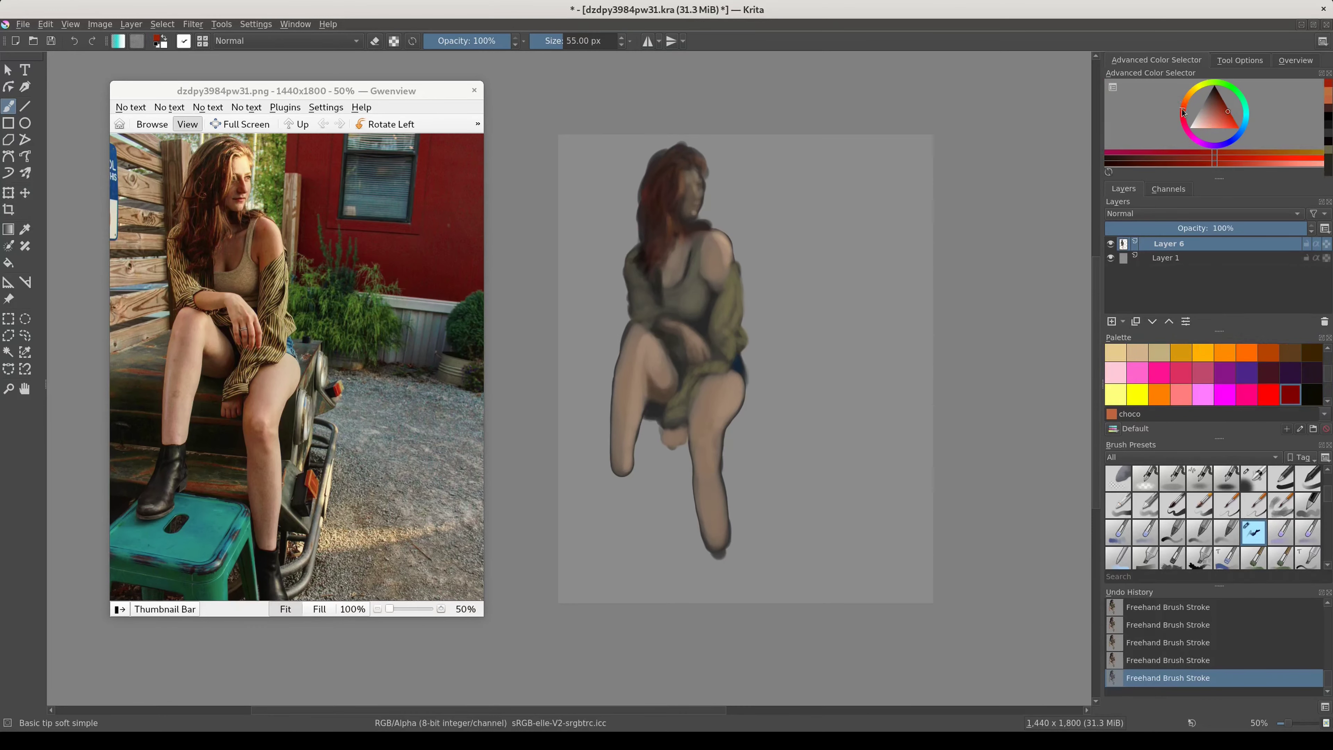
ctrl+click(743, 360)
ctrl+click(682, 215)
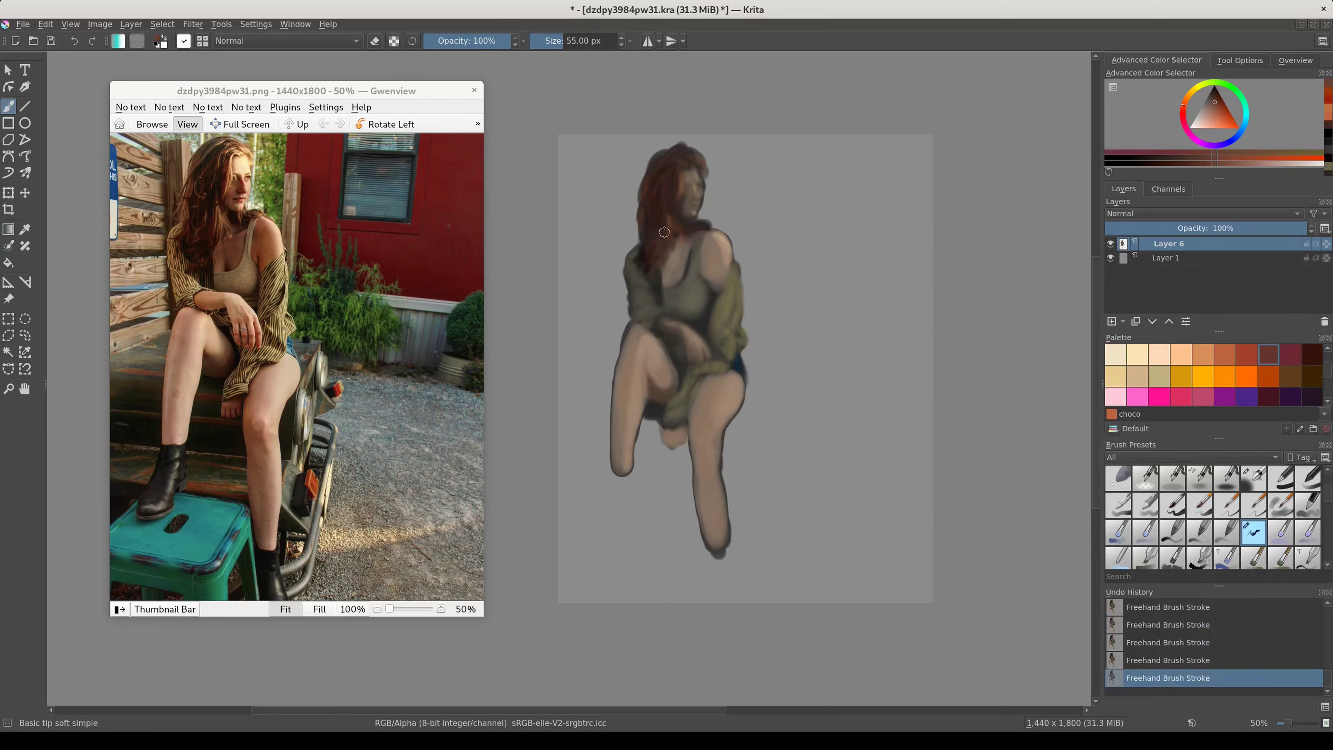
drag(641, 240, 643, 259)
Step: Deepen the shadows around the lower hand and foot with dark grey and dark brown
ctrl+click(698, 236)
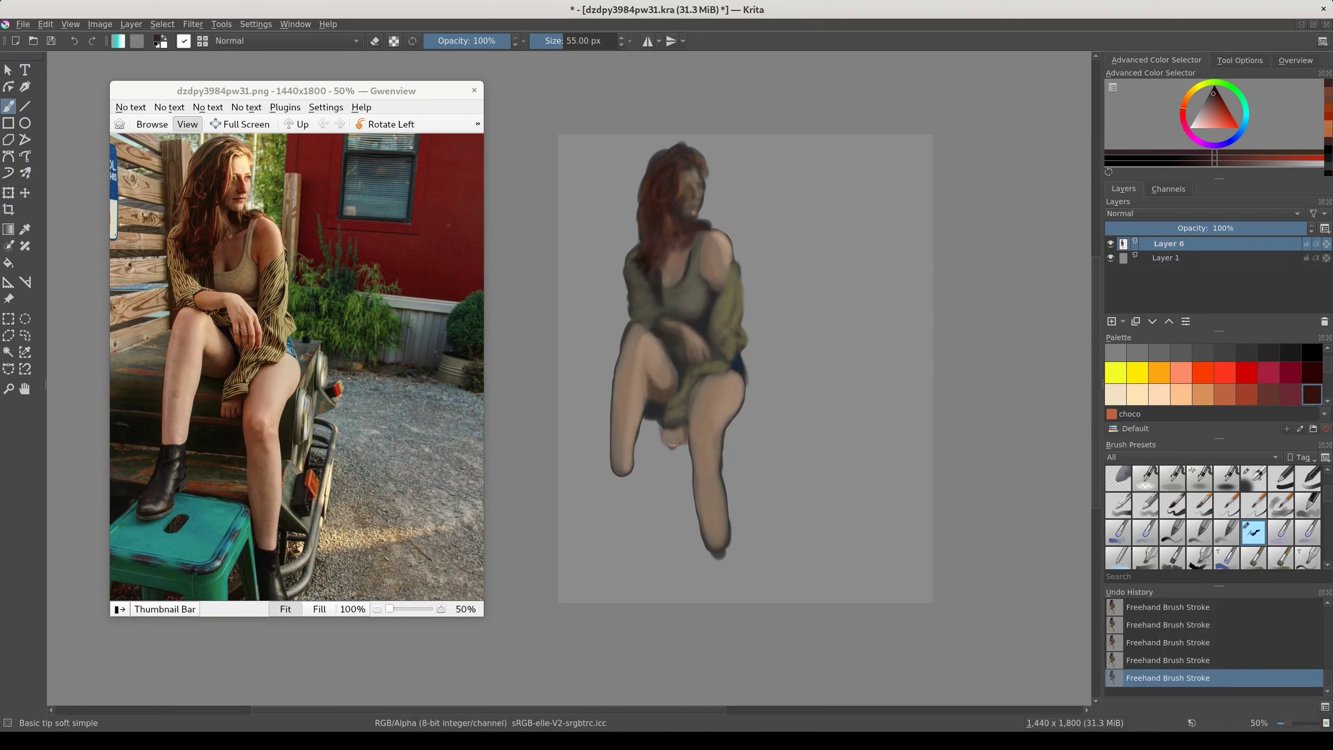
click(1269, 353)
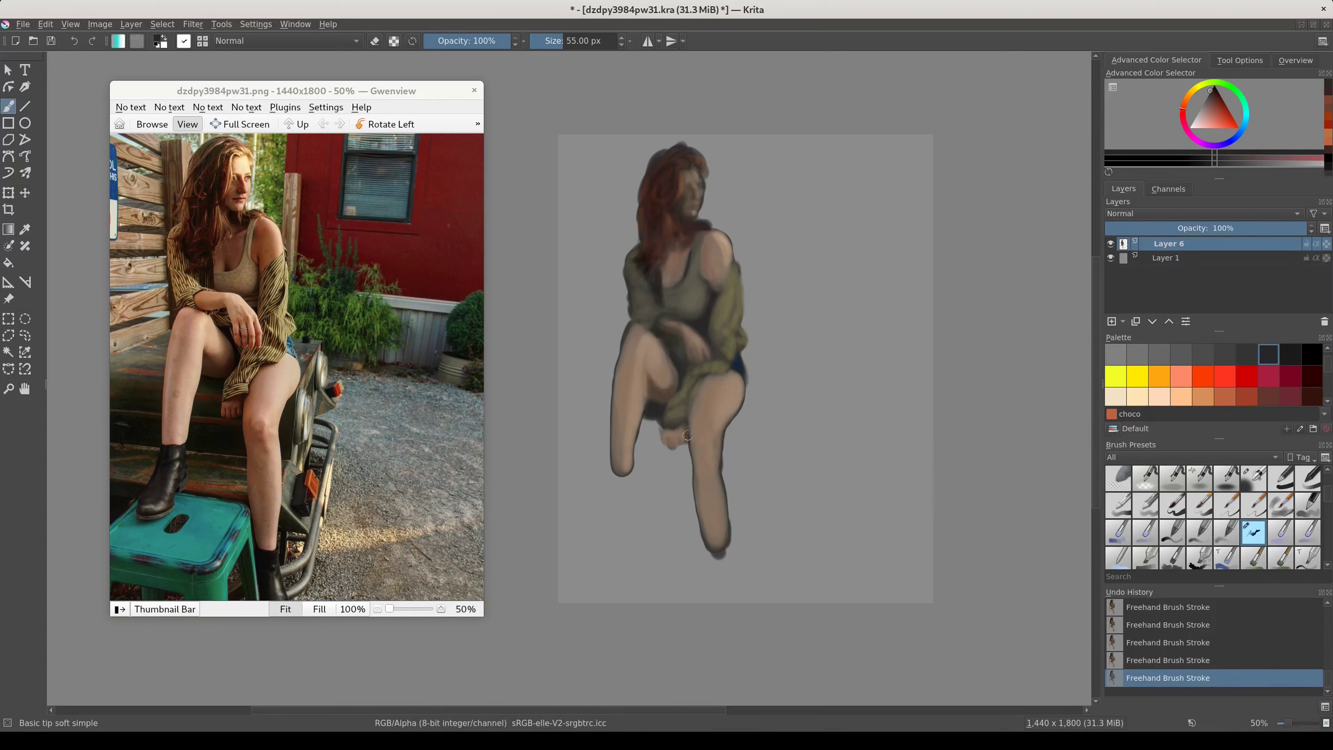
mouse_move(657, 435)
mouse_down()
mouse_move(641, 446)
mouse_move(653, 426)
mouse_up()
click(1312, 394)
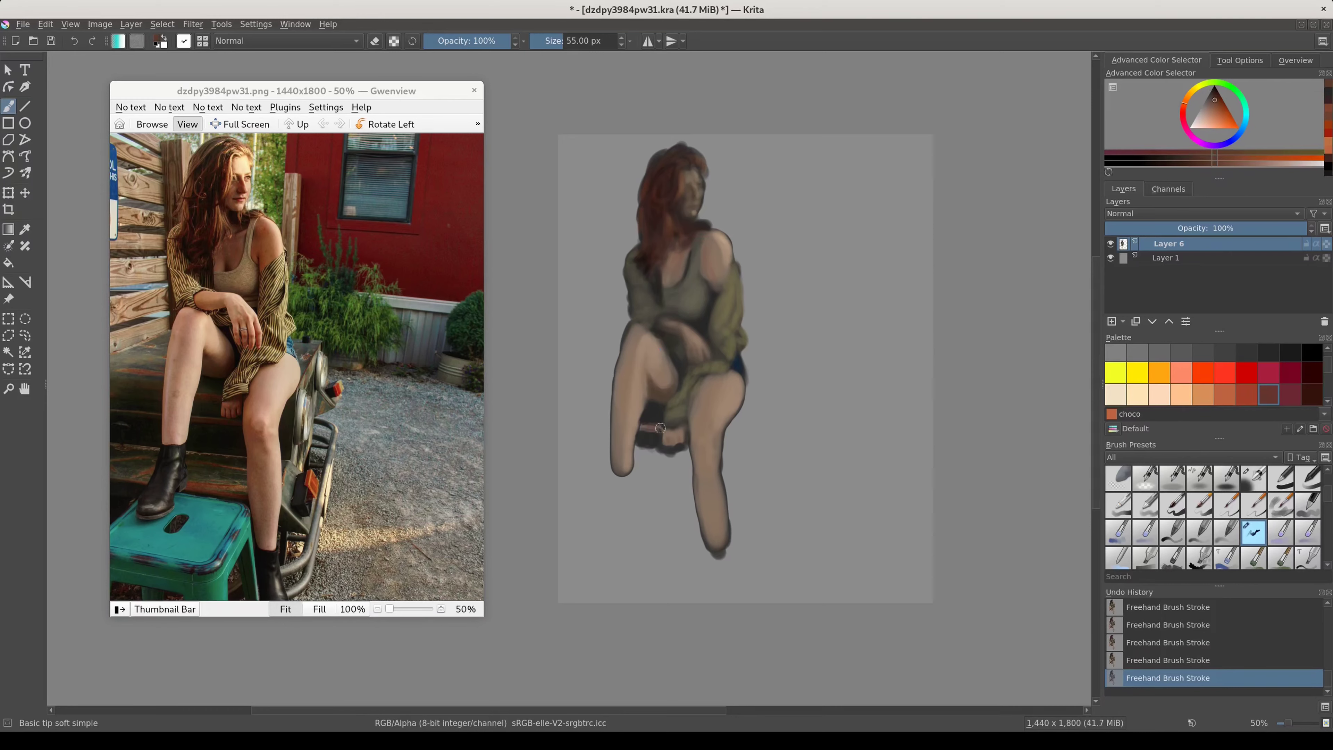
click(1290, 354)
drag(652, 428, 680, 462)
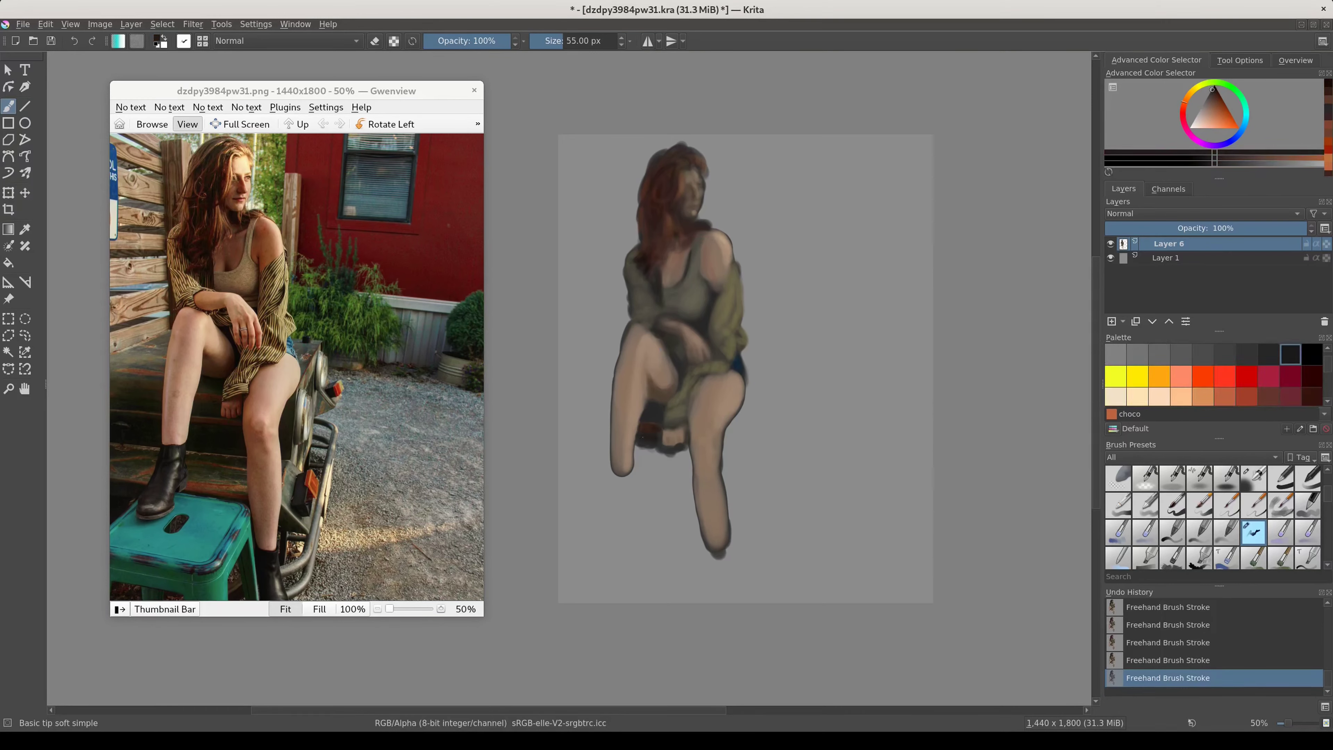
Step: Lighten the thigh's left edge with a lighter skin tone, then pick a dark red-brown
ctrl+click(702, 245)
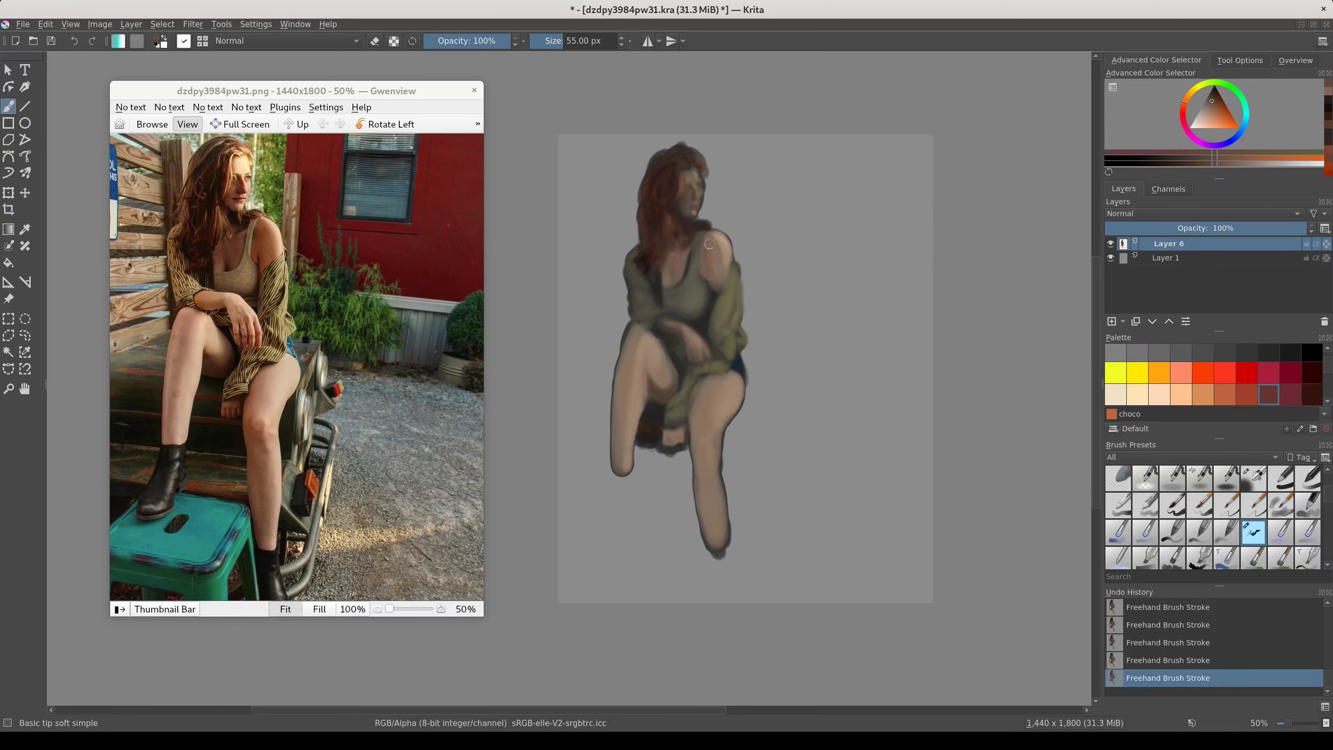
ctrl+click(625, 402)
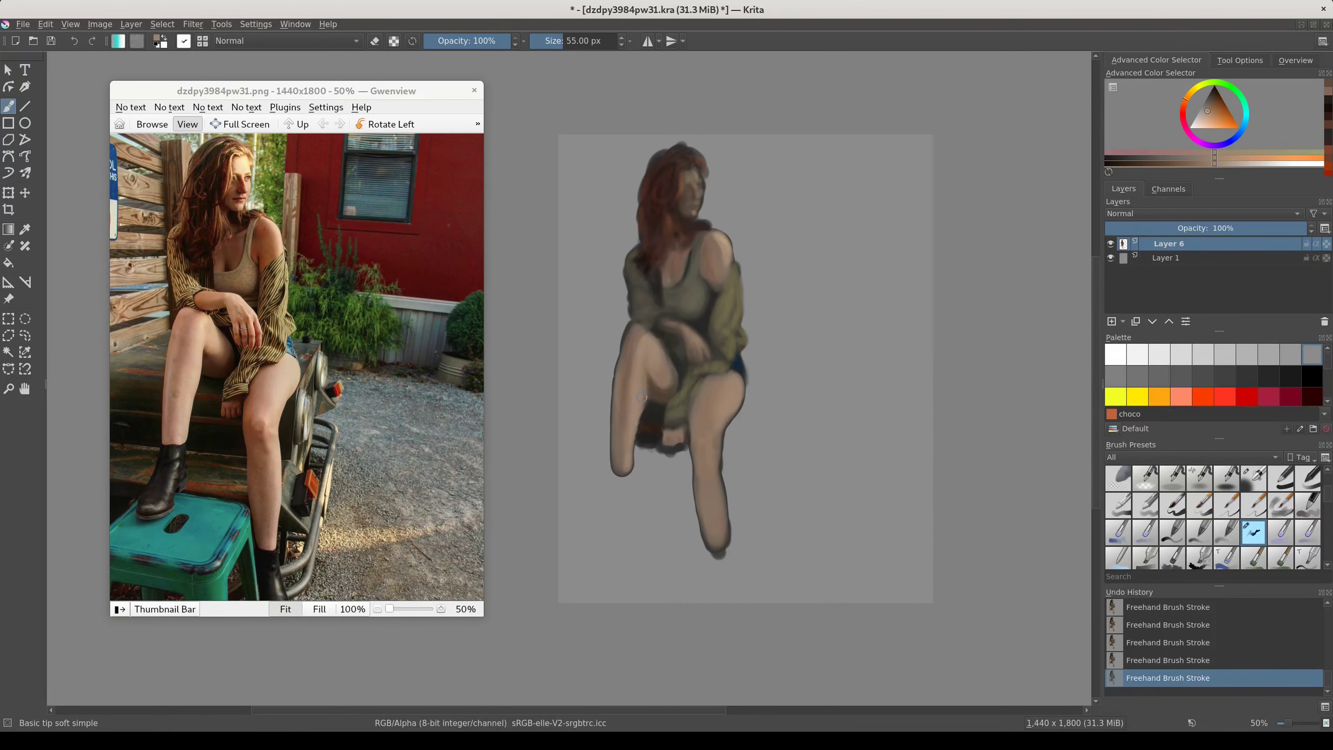
drag(631, 328, 633, 392)
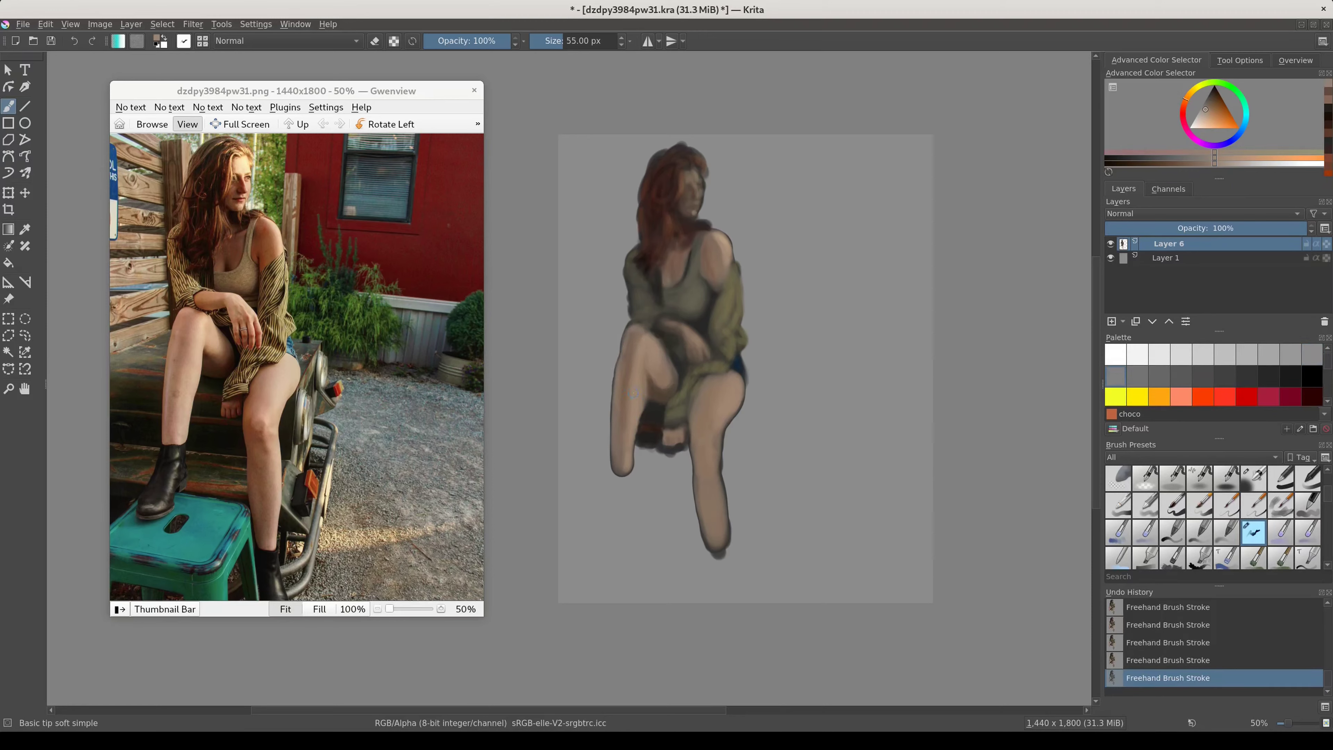
ctrl+click(640, 386)
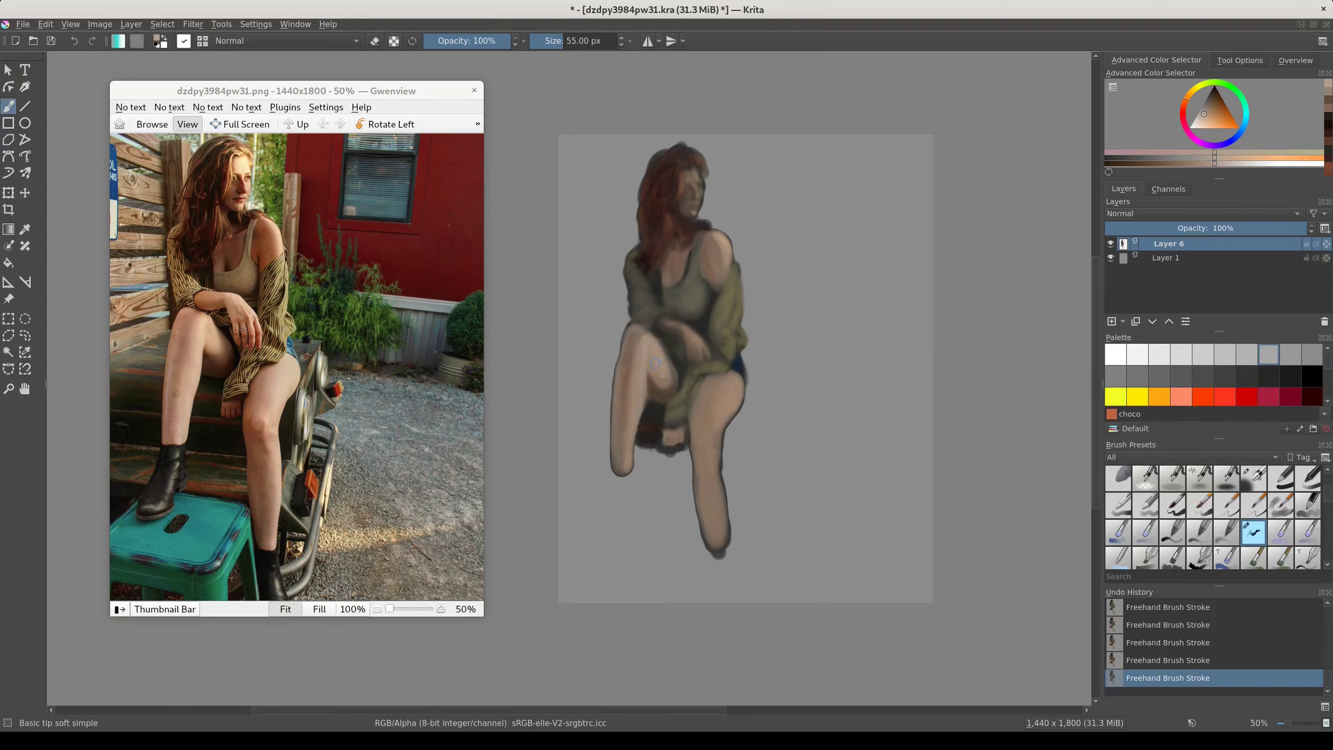
ctrl+click(714, 422)
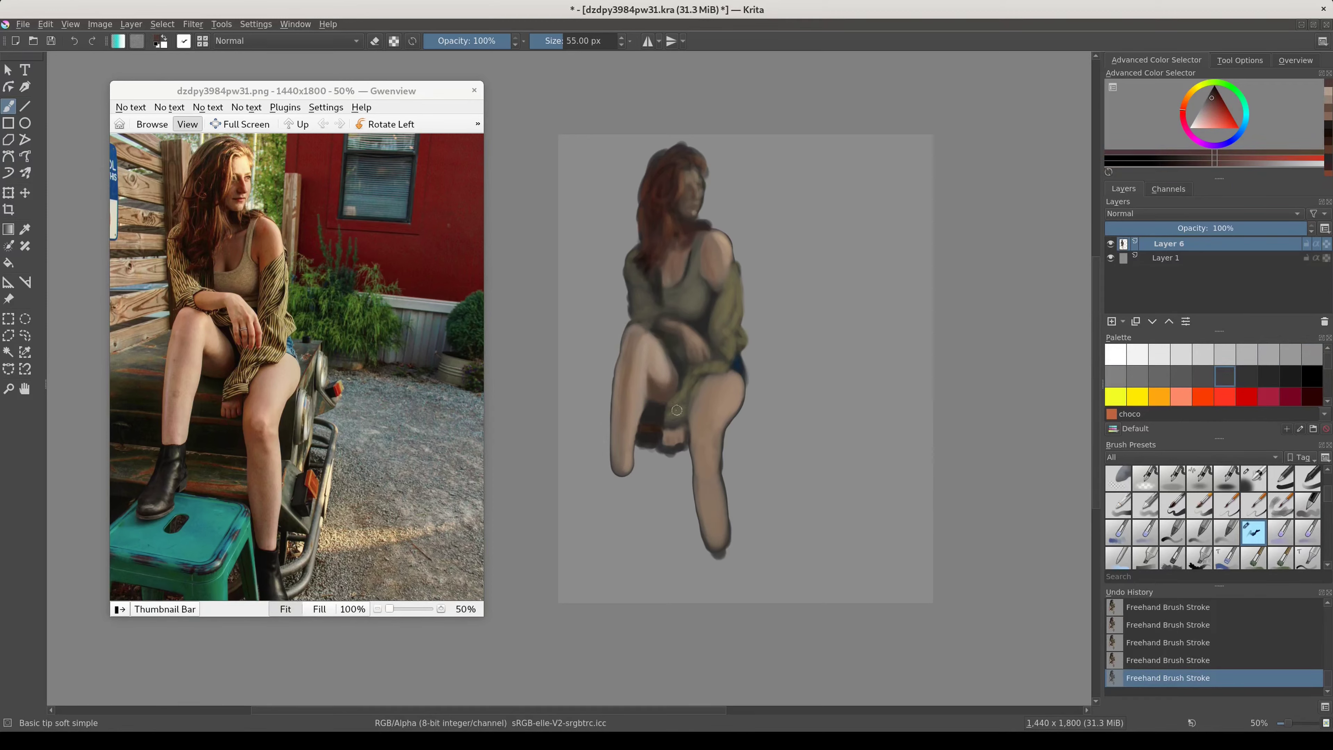
ctrl+click(663, 399)
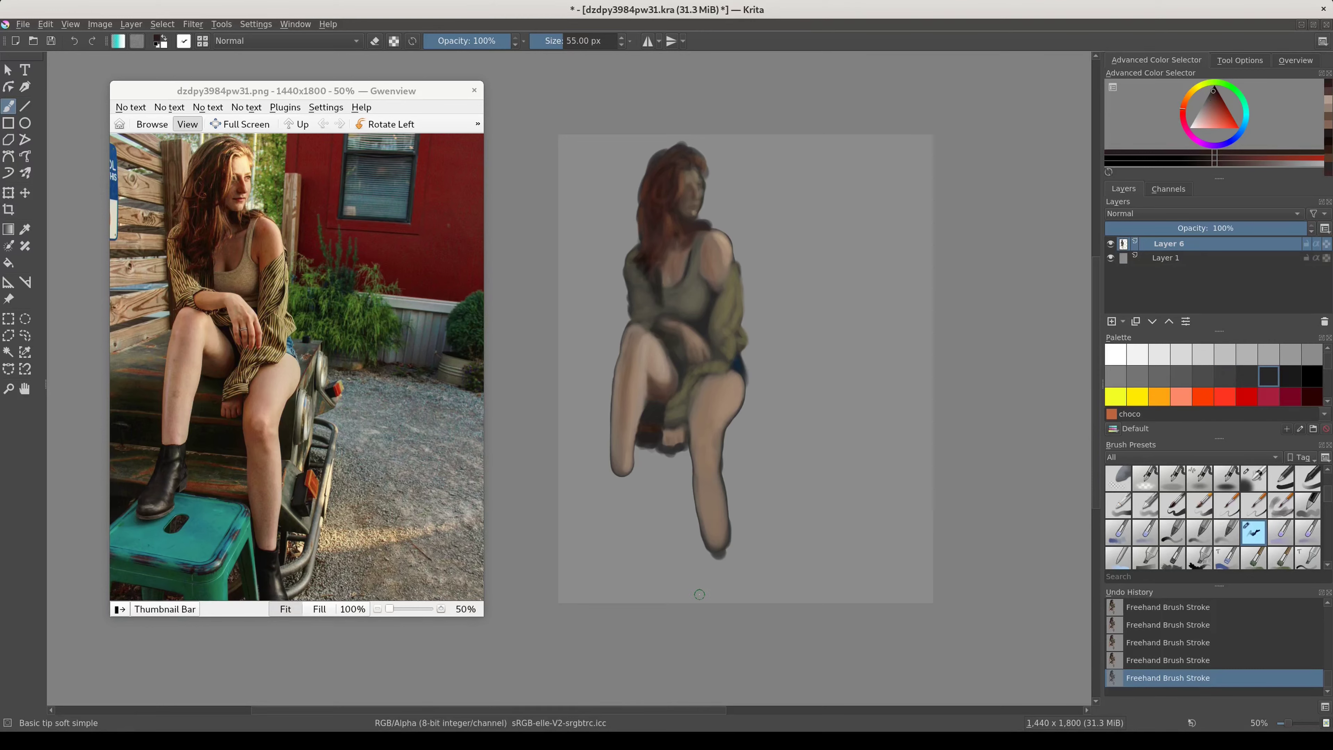
scroll(806, 329, up, 5)
Step: Shrink the brush to 16 px and pick skin tones for refining the forearm over the knee
ctrl+click(645, 366)
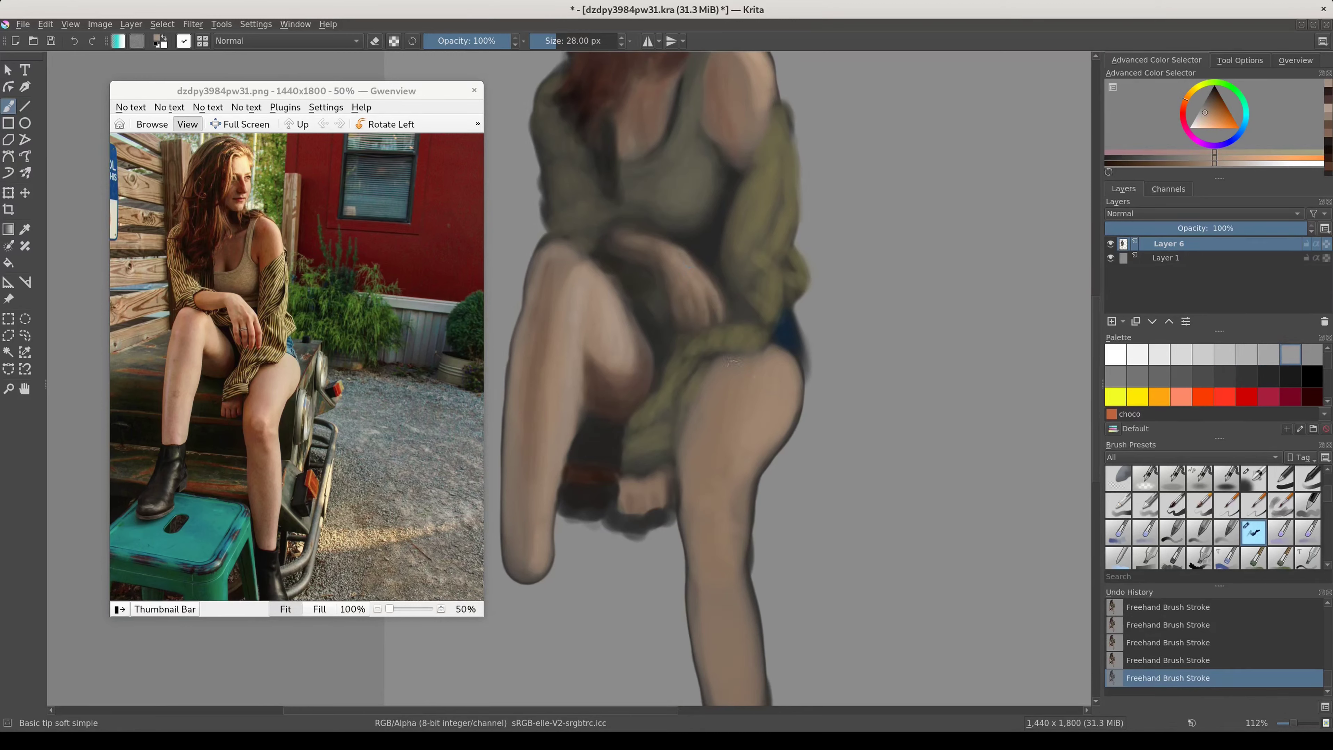
key(bracketleft)
key(bracketleft)
key(bracketleft)
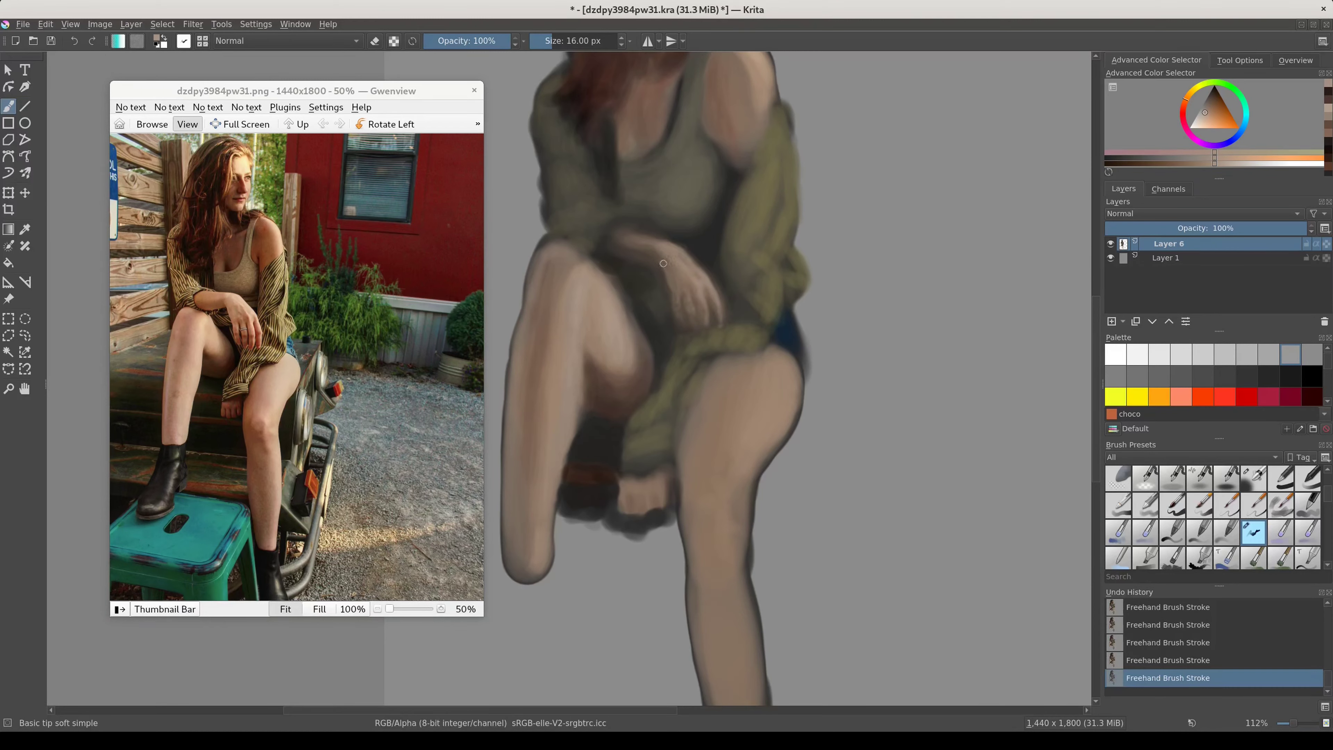
ctrl+click(675, 281)
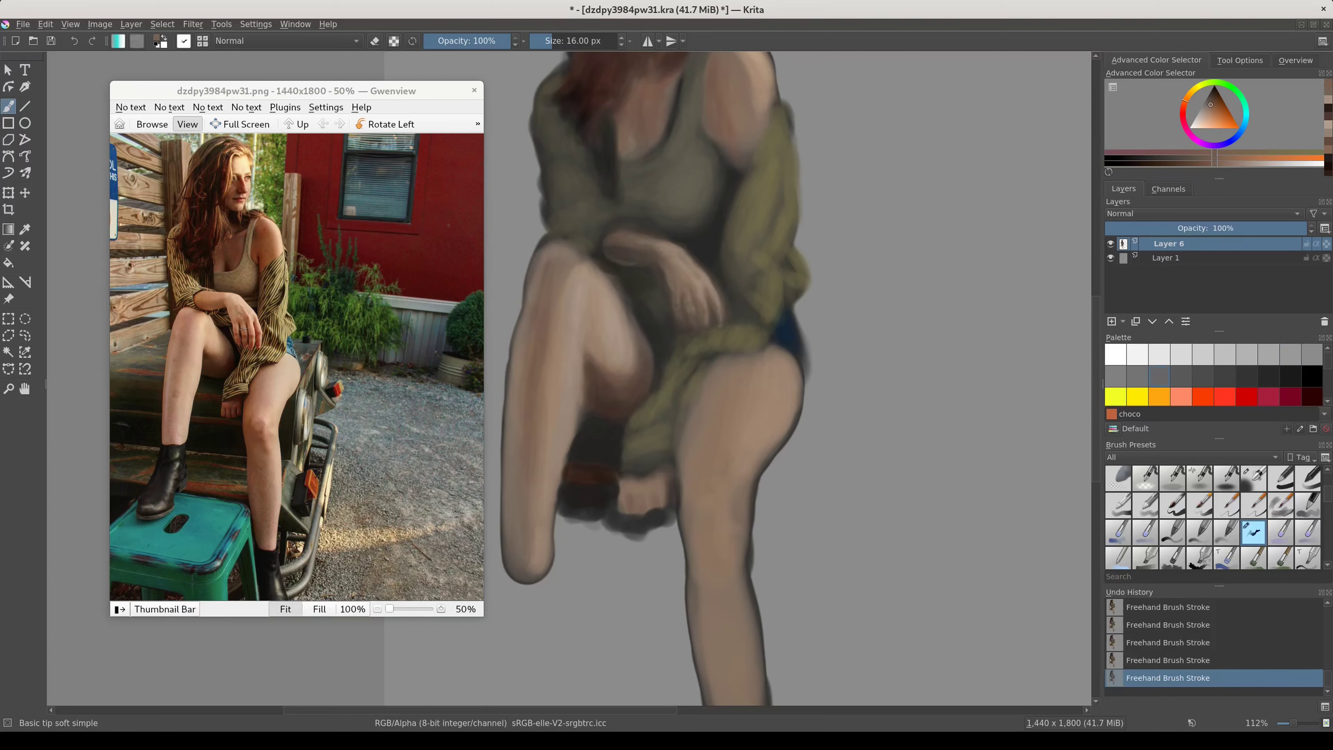
ctrl+click(639, 277)
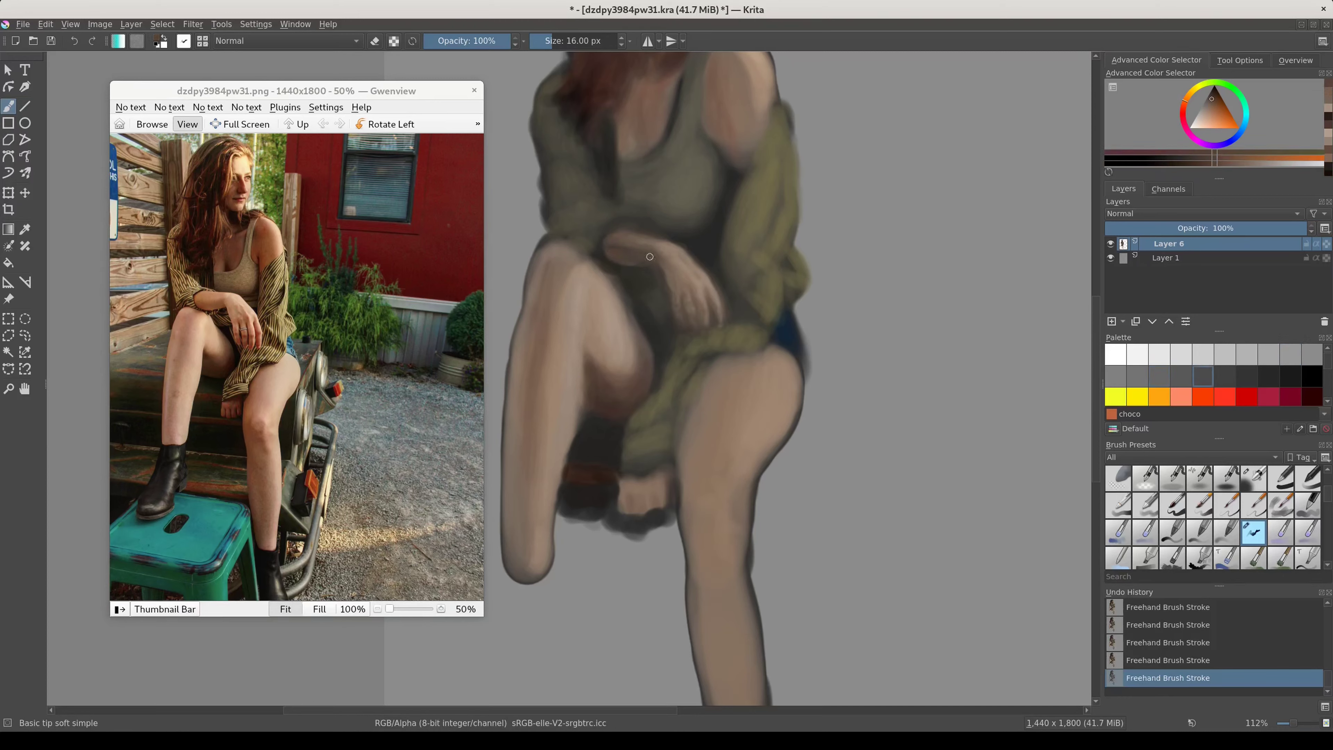
ctrl+click(633, 240)
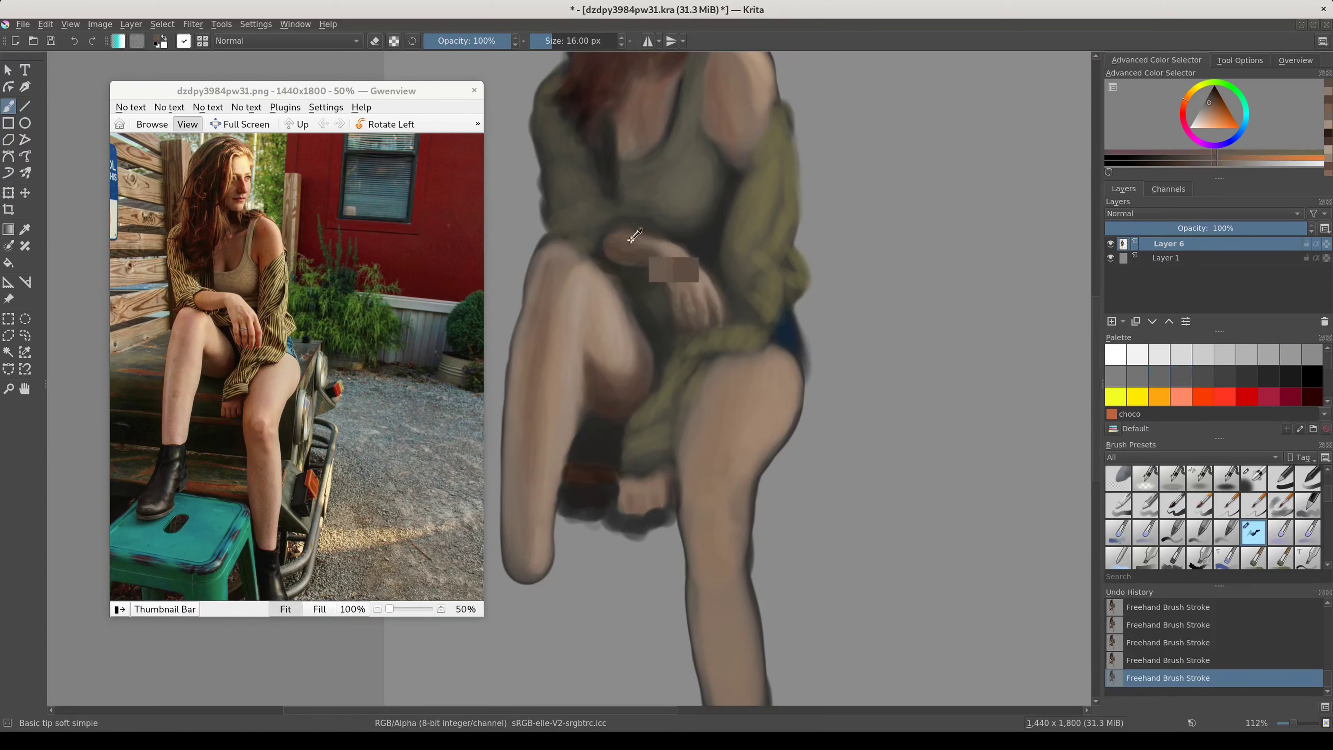
Step: Paint dark reddish-brown shadow strokes on the hand draped over the knee
ctrl+click(608, 72)
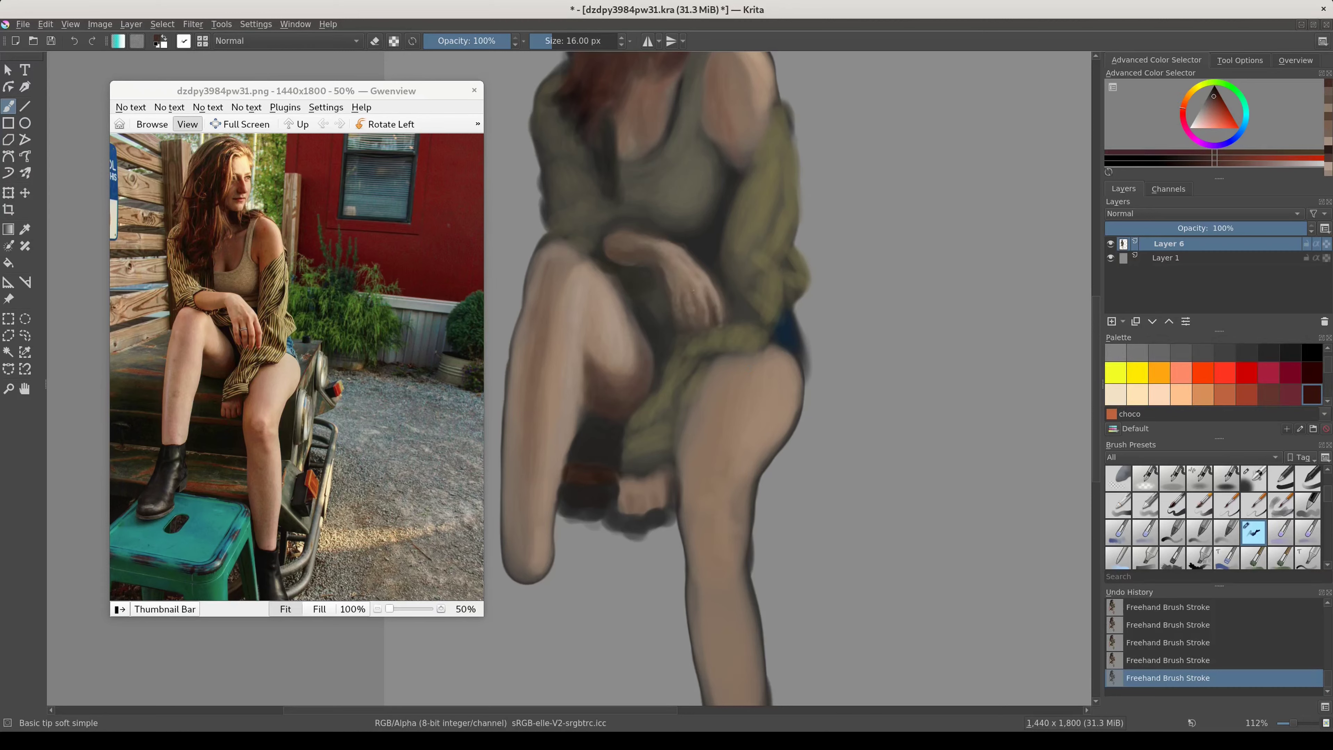
drag(693, 322, 711, 311)
ctrl+click(718, 311)
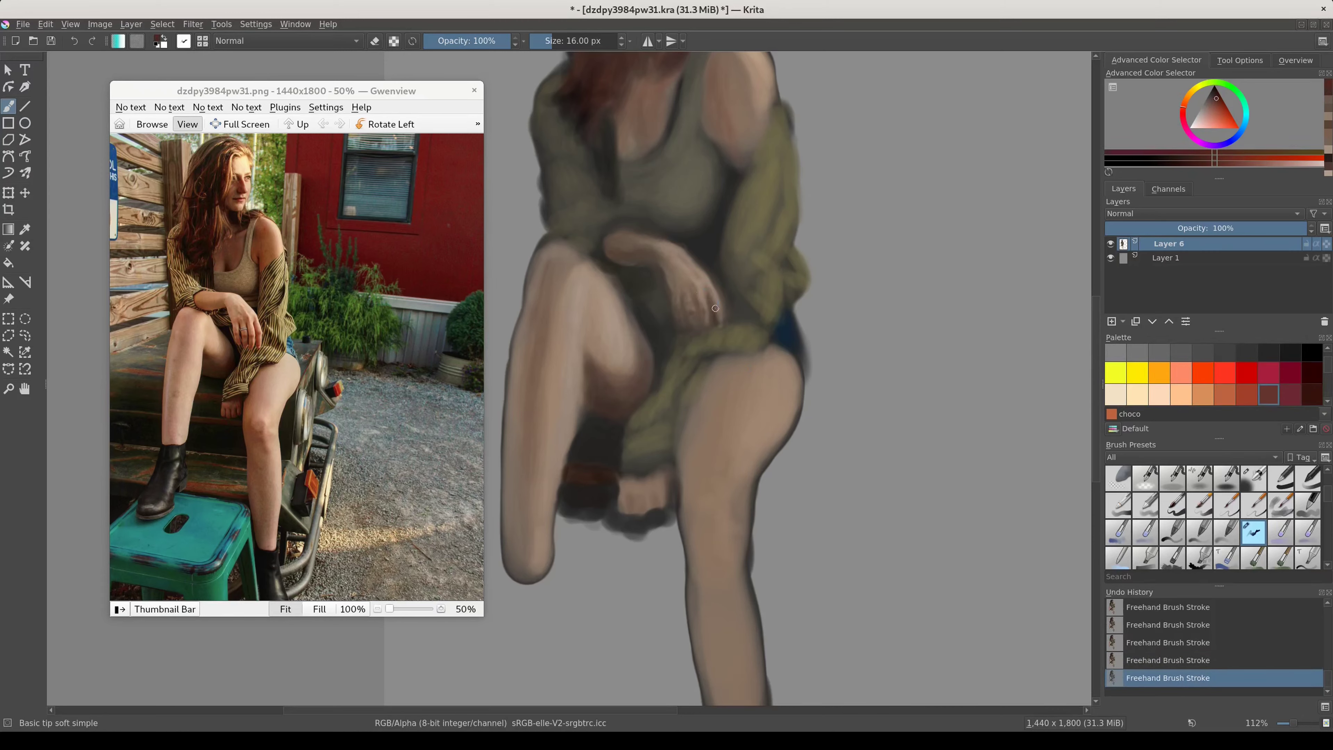
ctrl+click(714, 311)
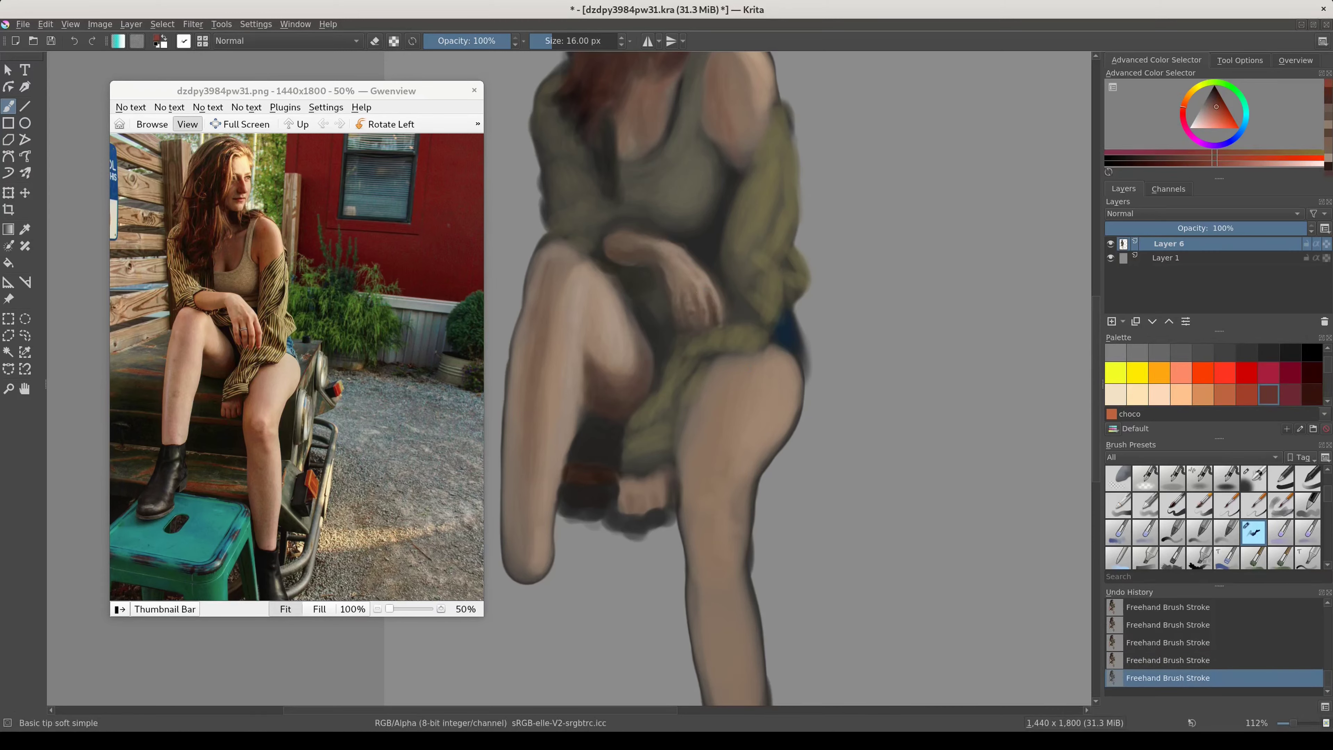
ctrl+click(693, 317)
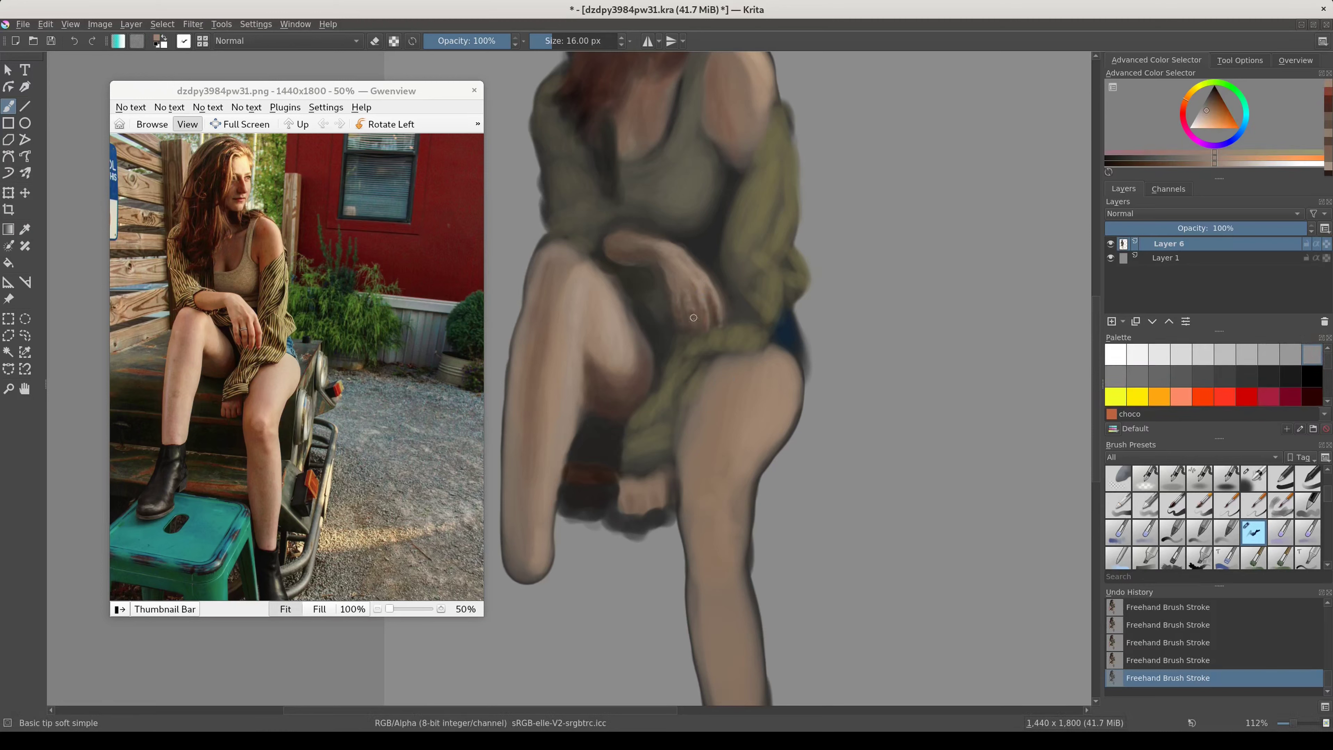
Step: Adjust skin and dark grey tones and enlarge the brush to 47 px
ctrl+click(709, 283)
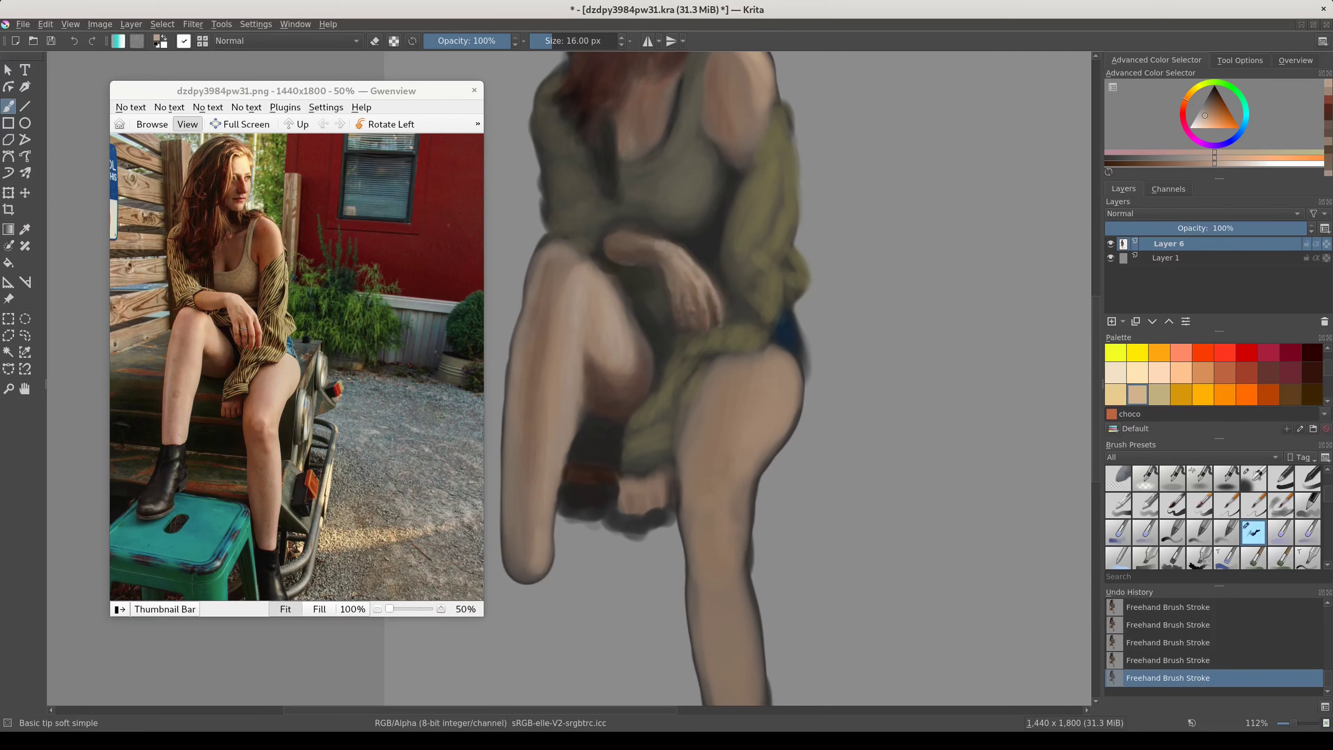
click(1188, 107)
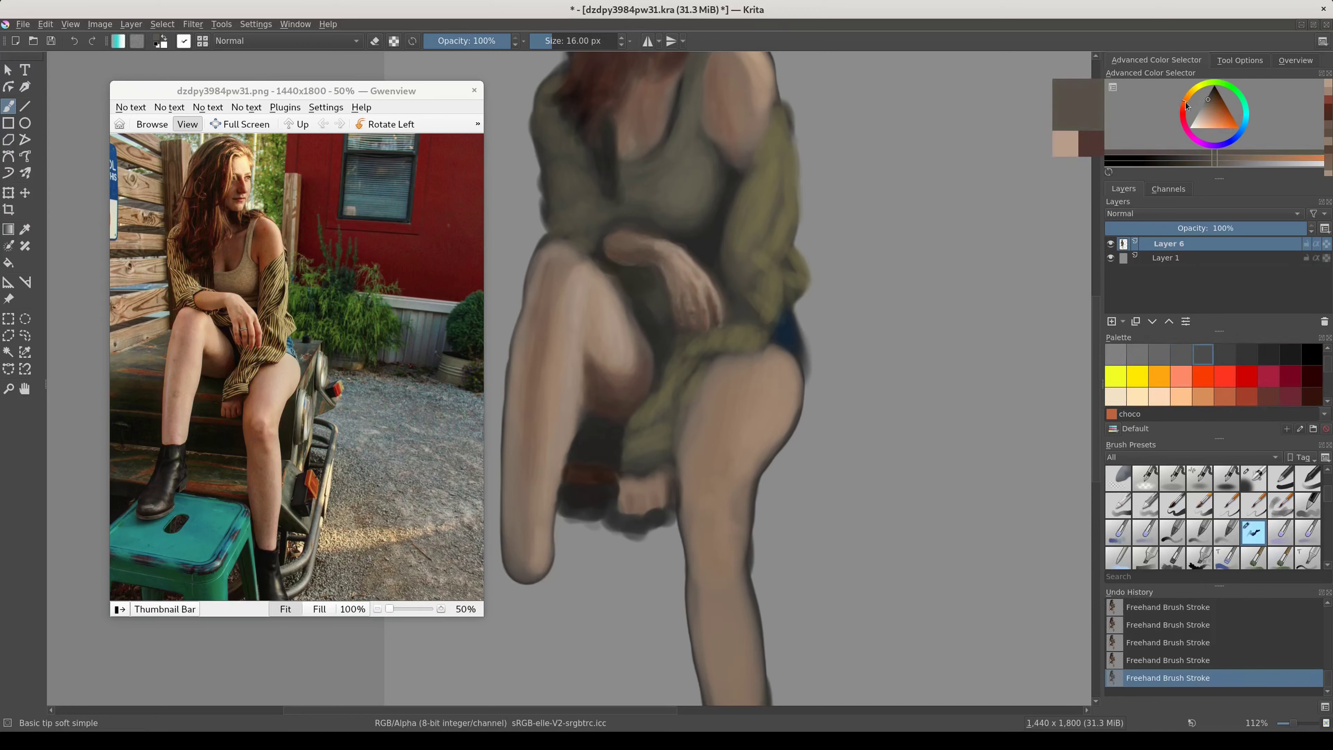
click(1209, 102)
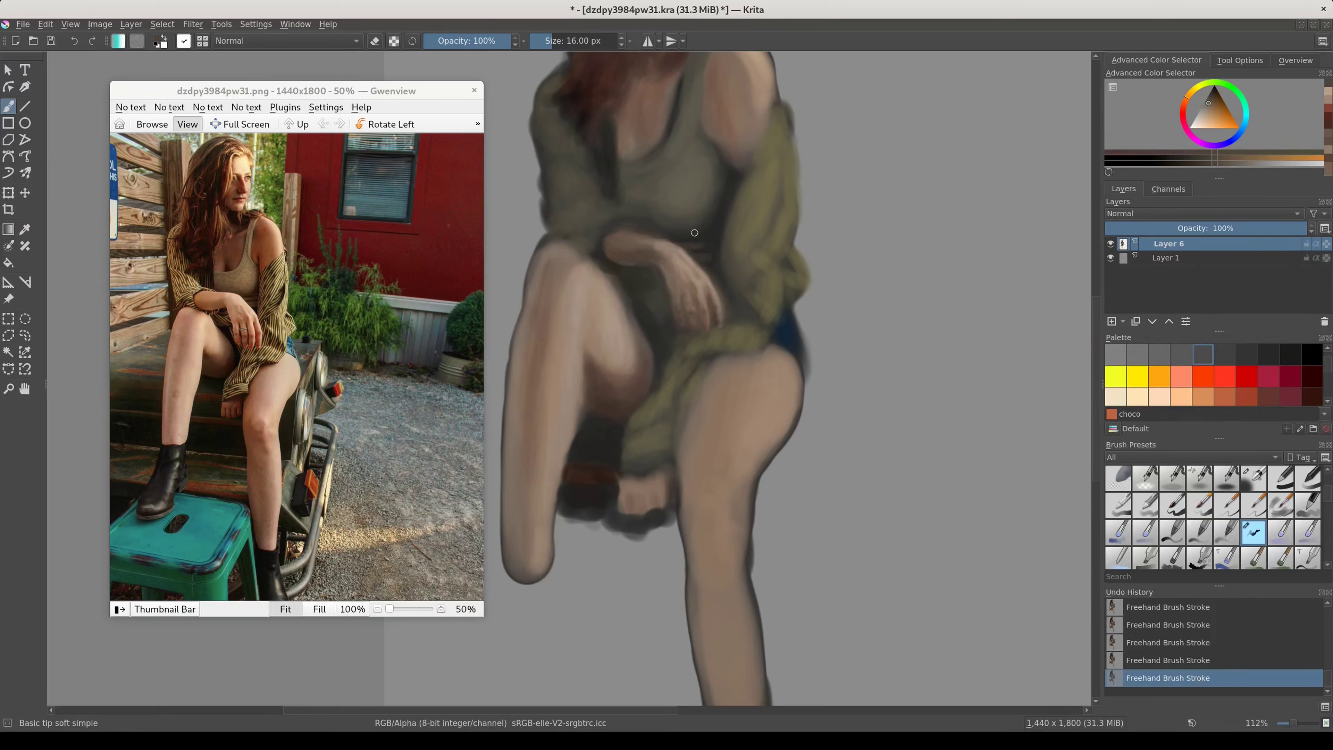
drag(684, 223, 714, 178)
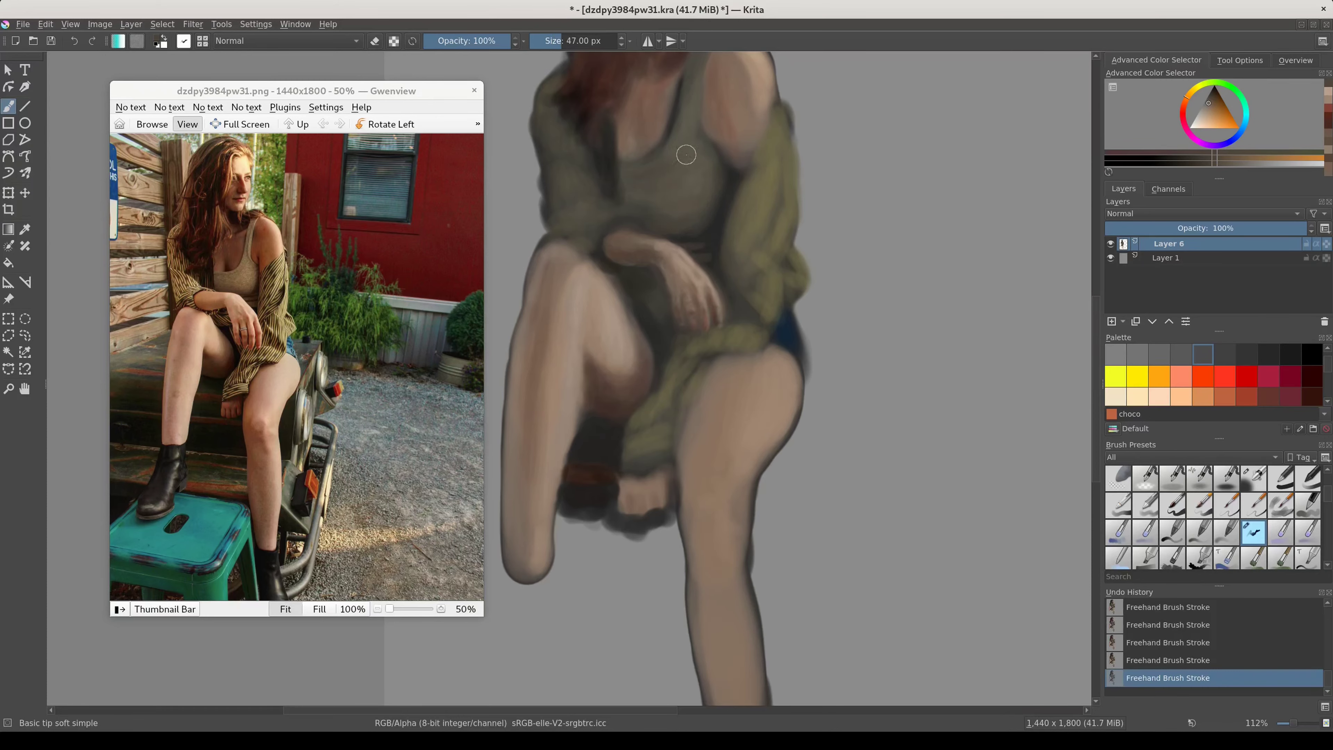
ctrl+click(702, 134)
scroll(702, 134, up, 2)
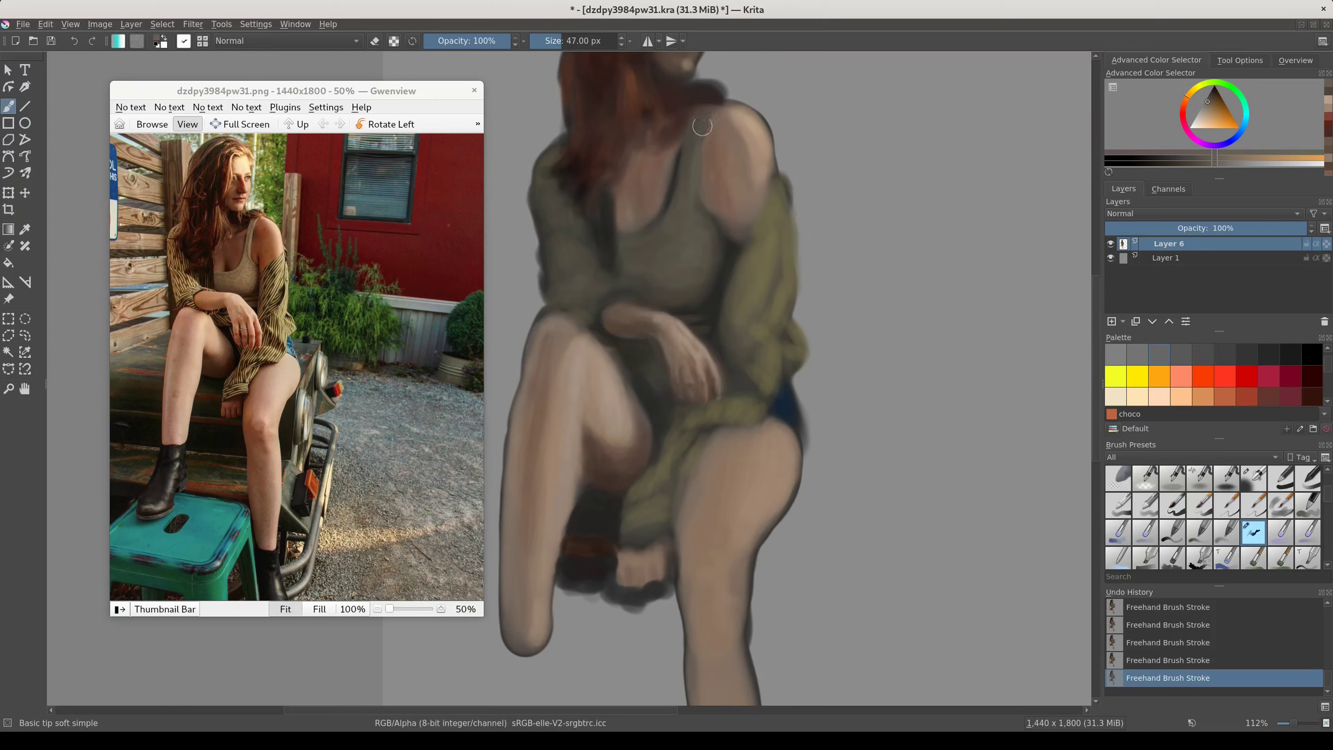